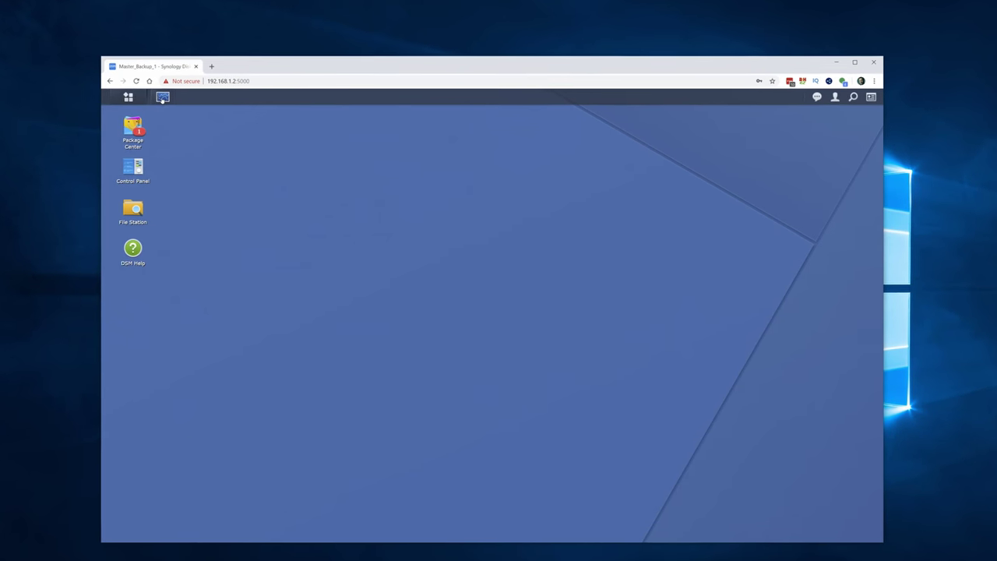
Step: Check the NAS resource usage in Resource Monitor, then bring up Package Center
{"action": "left_click", "coordinate": [162, 97]}
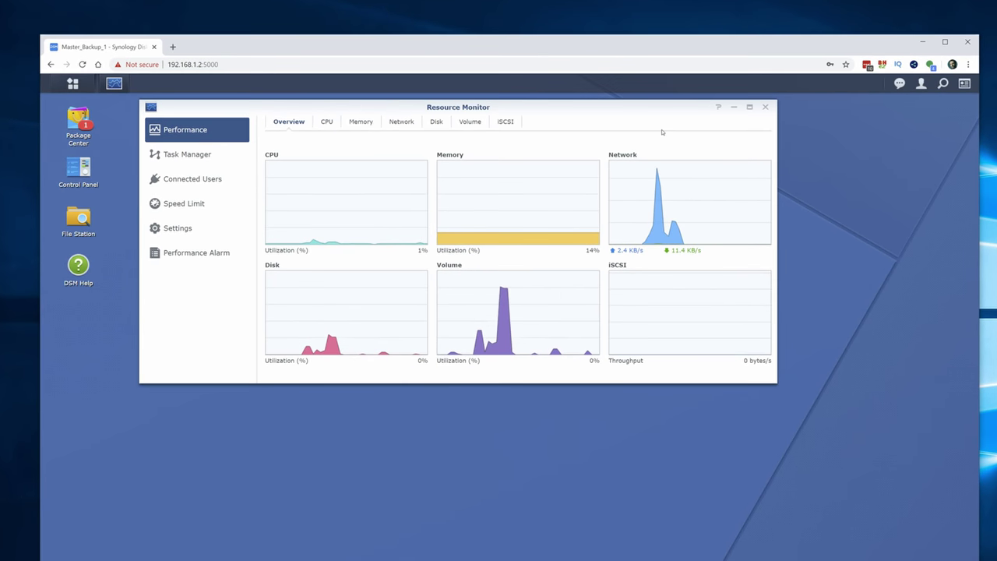
{"action": "left_click_drag", "start_coordinate": [662, 107], "coordinate": [648, 185]}
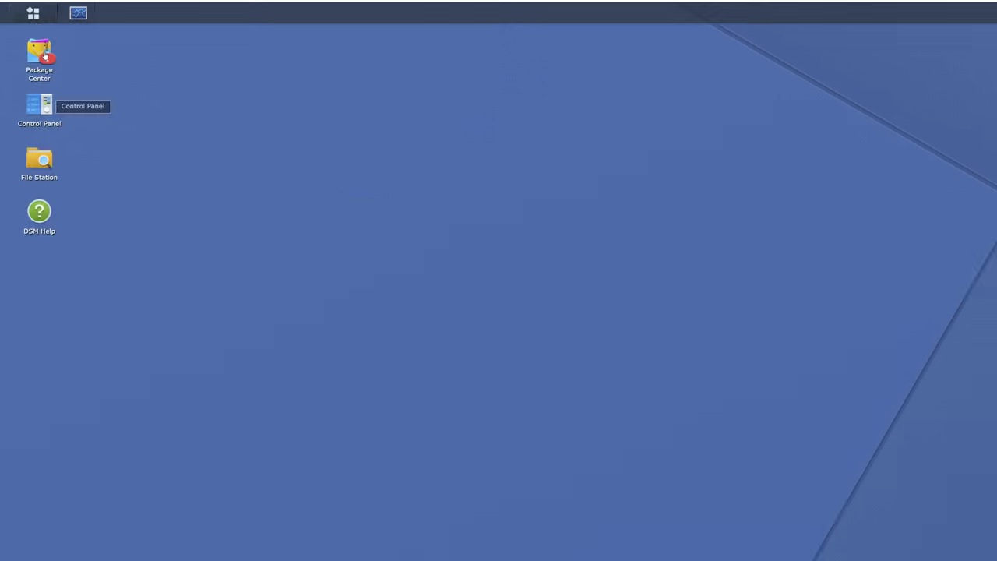
{"action": "left_click", "coordinate": [39, 55]}
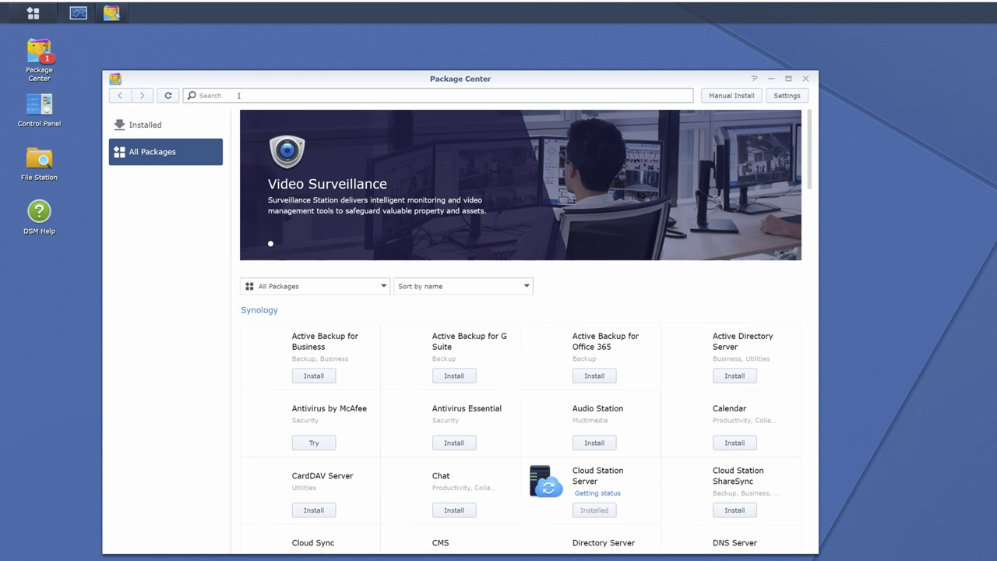
{"action": "left_click", "coordinate": [239, 95]}
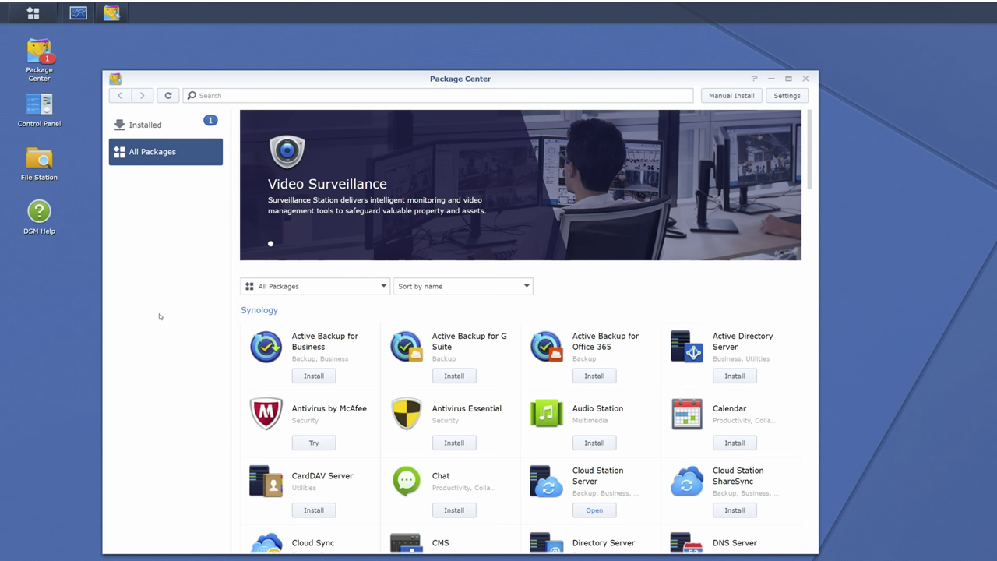
Step: Browse to PROJECTS > MOZA Air 2 and bring up the Footage folder's actions
{"action": "scroll", "coordinate": [294, 382], "scroll_direction": "down", "scroll_amount": 3}
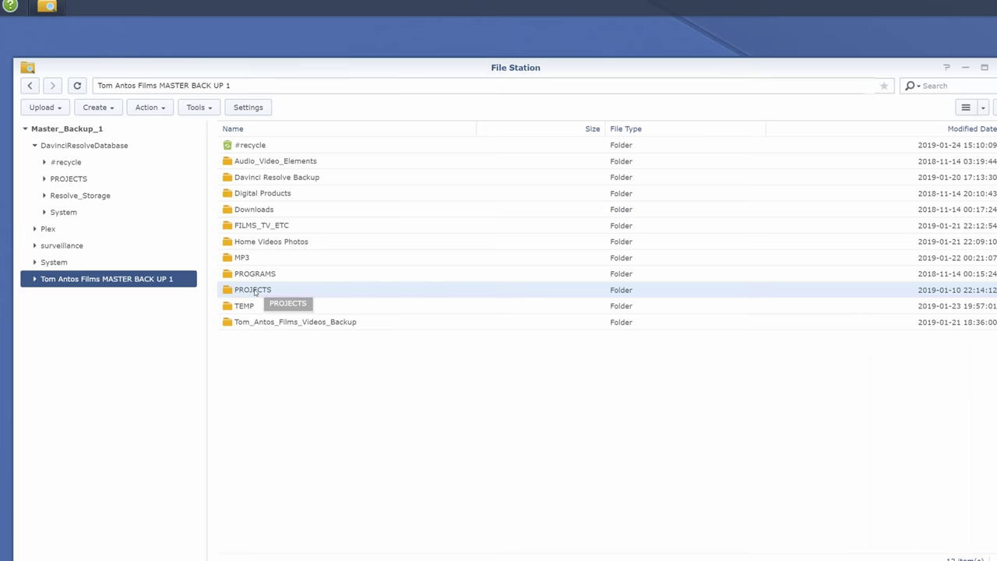
{"action": "double_click", "coordinate": [246, 290]}
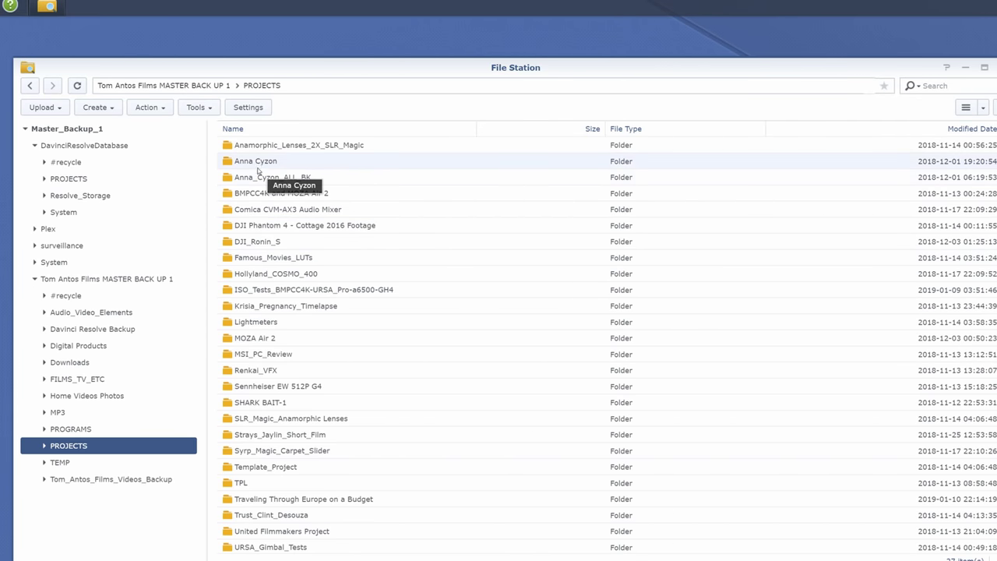
{"action": "double_click", "coordinate": [241, 340]}
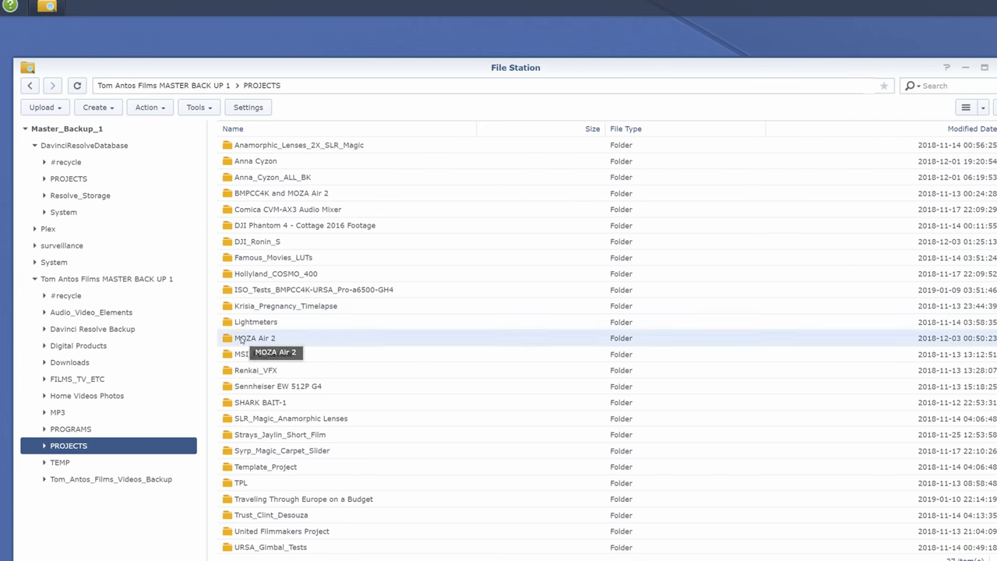
{"action": "right_click", "coordinate": [251, 150]}
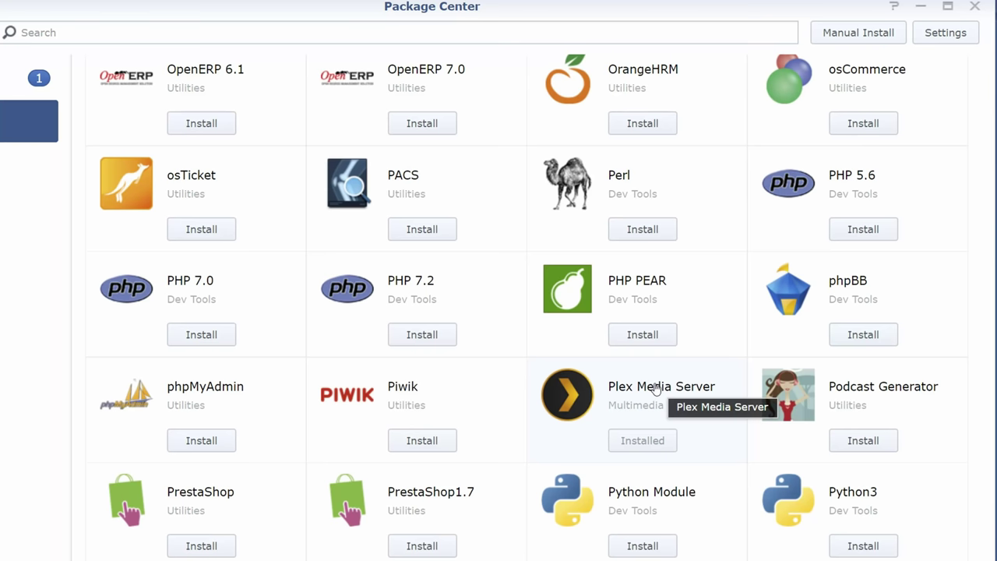
Step: Open the detail page for the installed Plex Media Server package in Package Center
{"action": "left_click", "coordinate": [653, 388]}
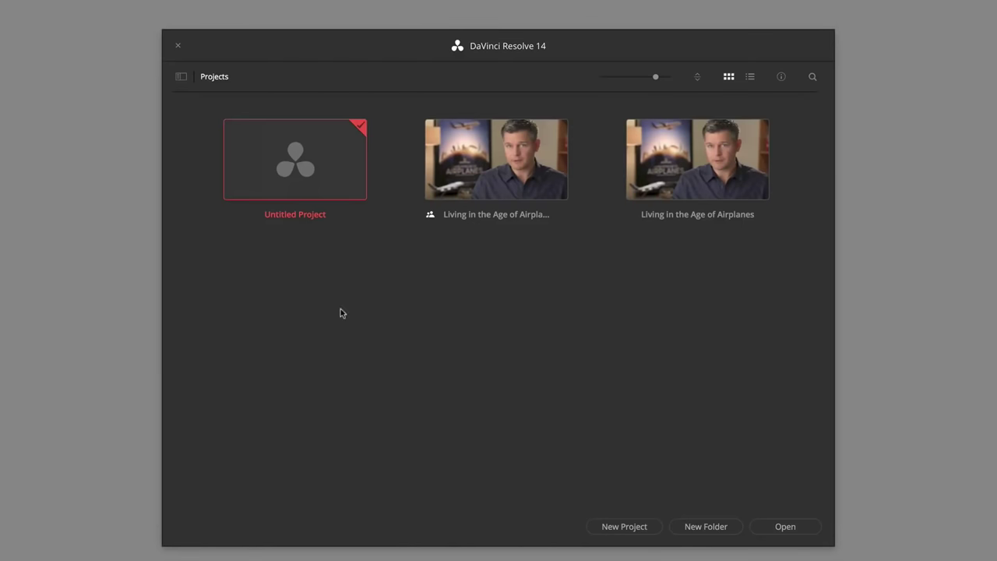
Step: Switch to the collaborative PostgreSQL database and open the Living in the Age of Airplanes Trailer project
{"action": "left_click", "coordinate": [181, 77]}
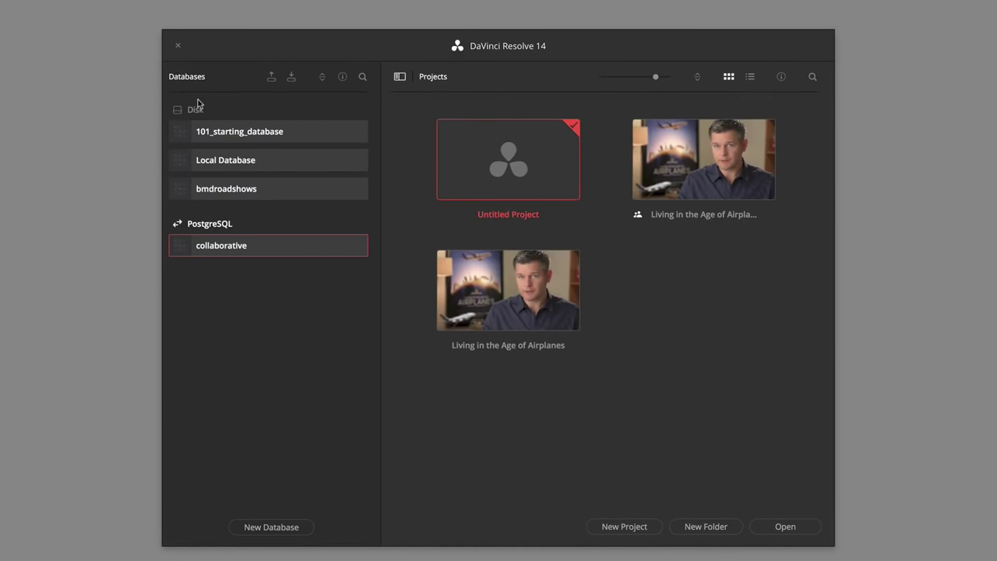
{"action": "left_click", "coordinate": [260, 166]}
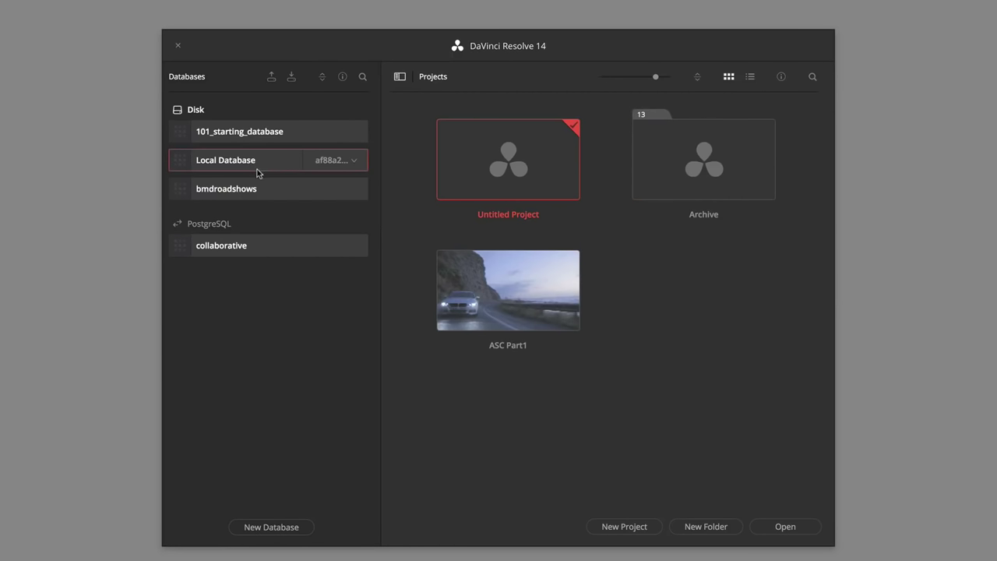
{"action": "left_click", "coordinate": [261, 247]}
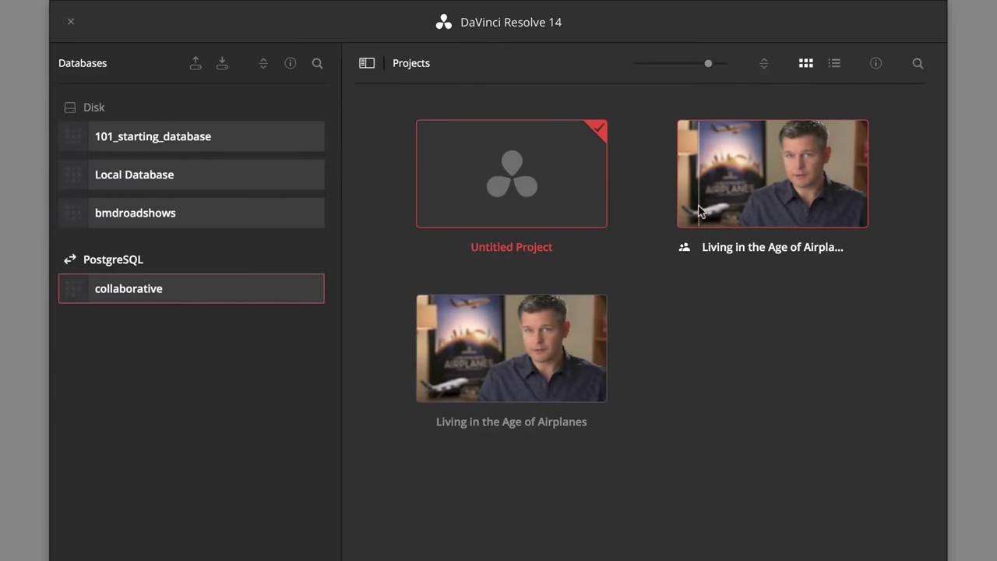
{"action": "double_click", "coordinate": [698, 210]}
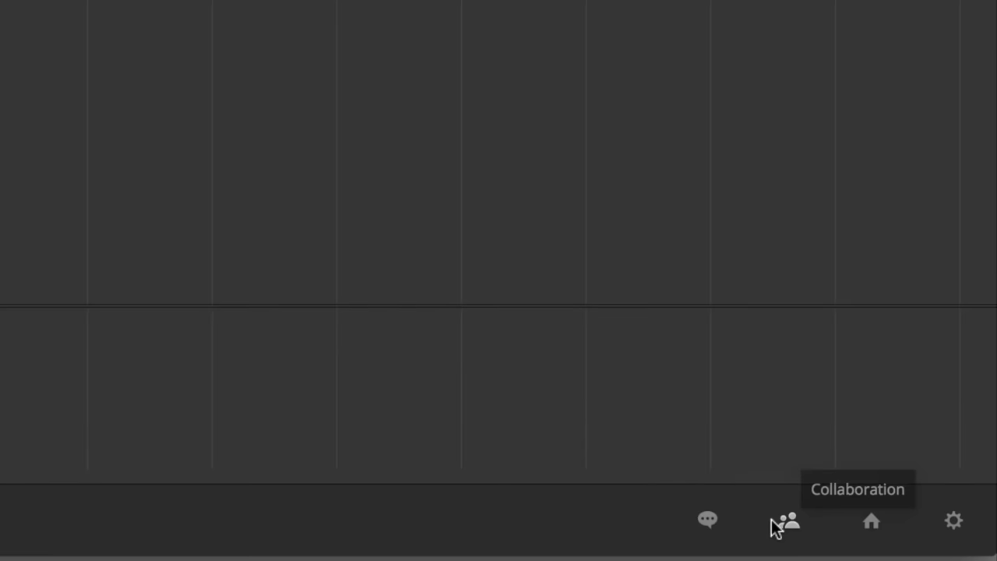
Step: Set the Editor's colour to green in Project Members, then close the members list
{"action": "left_click", "coordinate": [785, 524]}
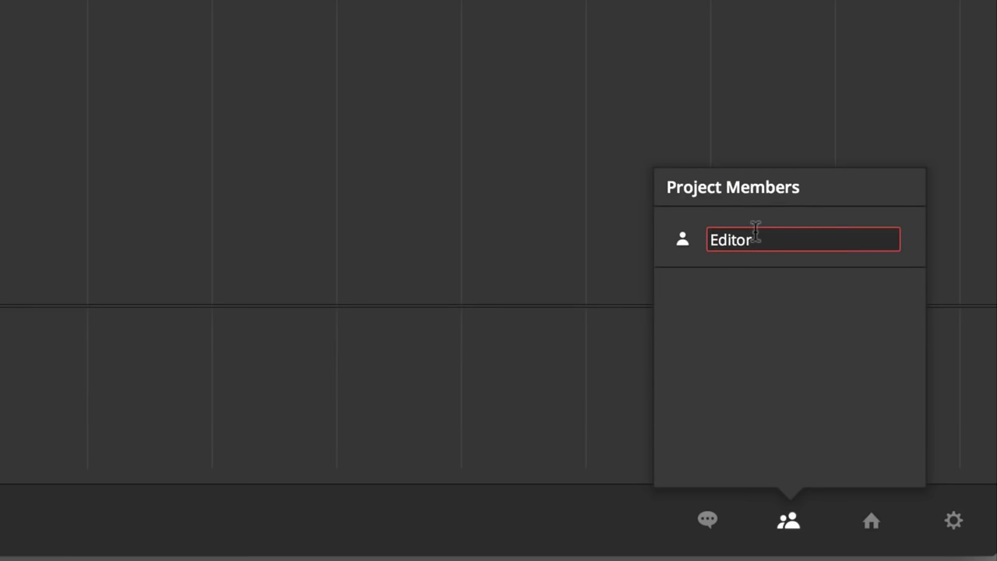
{"action": "left_click", "coordinate": [683, 241]}
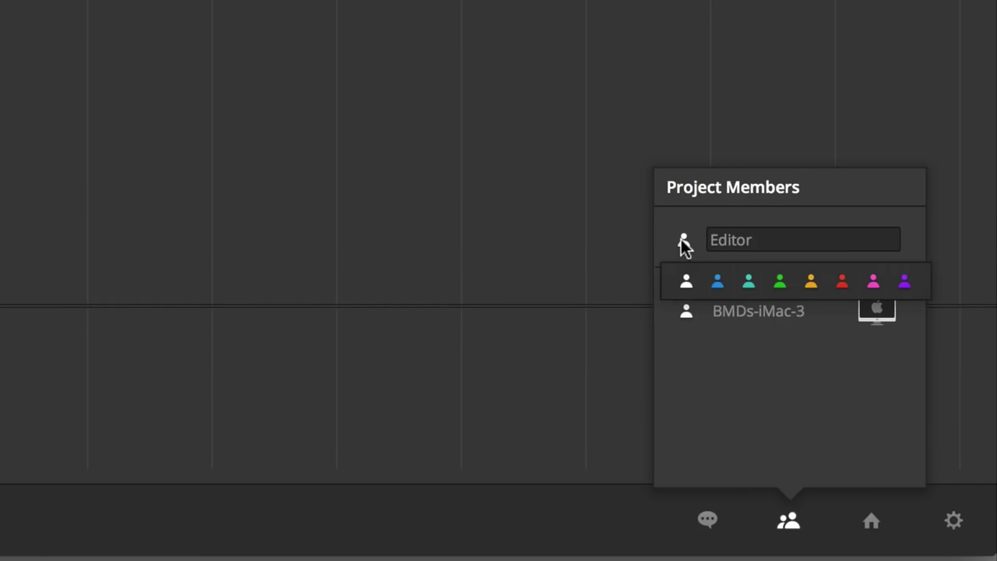
{"action": "left_click", "coordinate": [779, 279]}
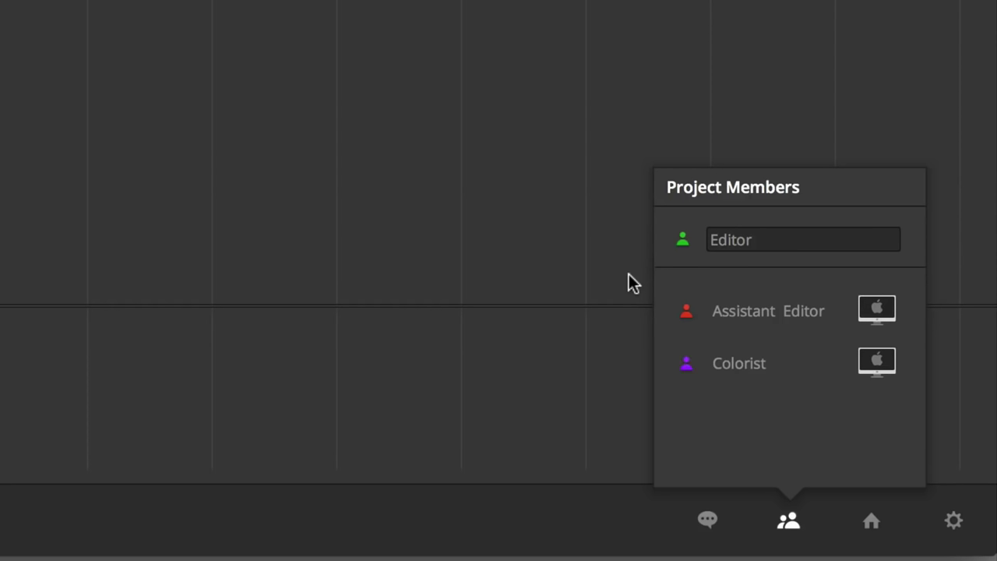
{"action": "left_click", "coordinate": [628, 274]}
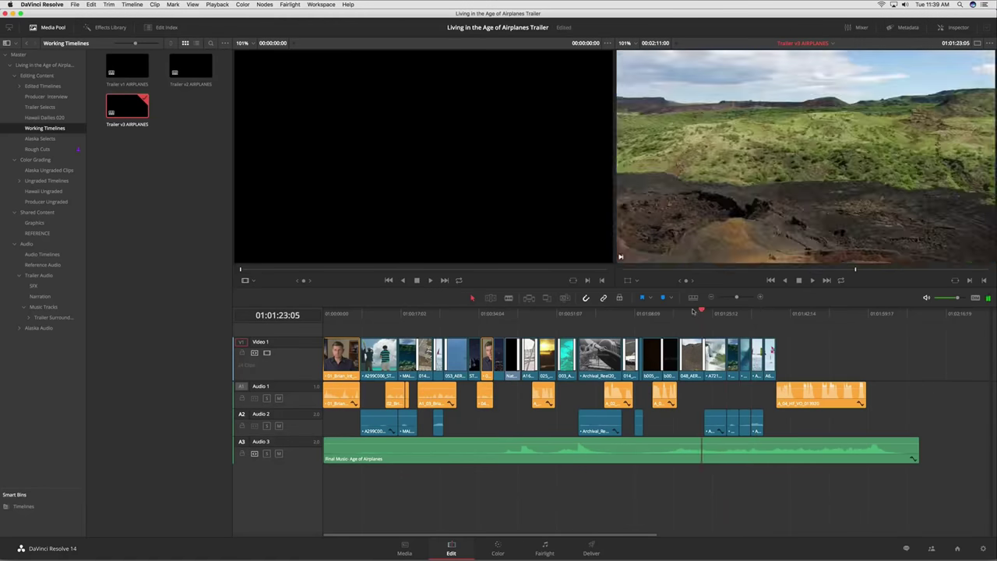
{"action": "left_click_drag", "start_coordinate": [693, 311], "coordinate": [773, 322]}
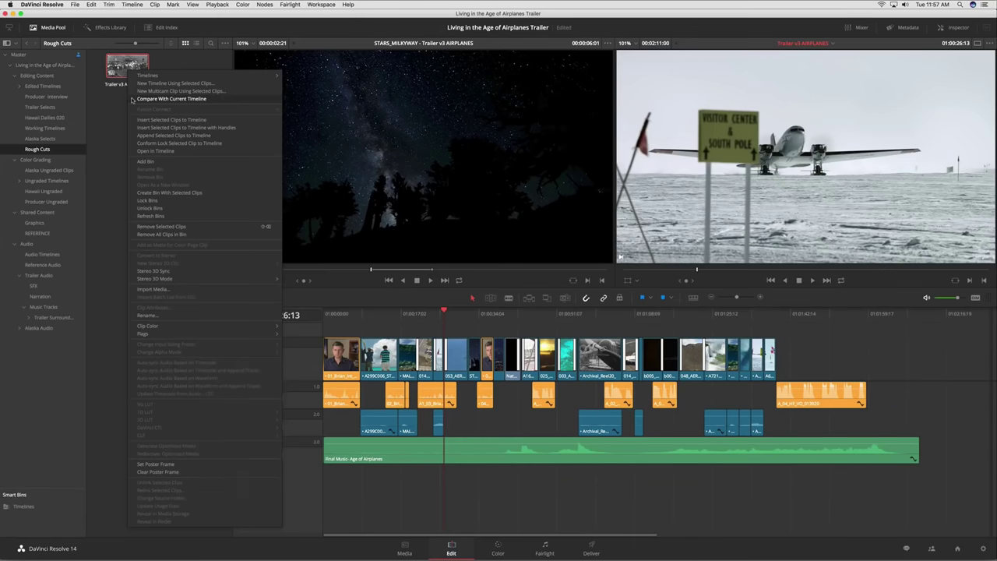
Step: Compare the Trailer v3 AIRPLANES copy with the current timeline and accept its changed aerial clips
{"action": "left_click", "coordinate": [170, 99]}
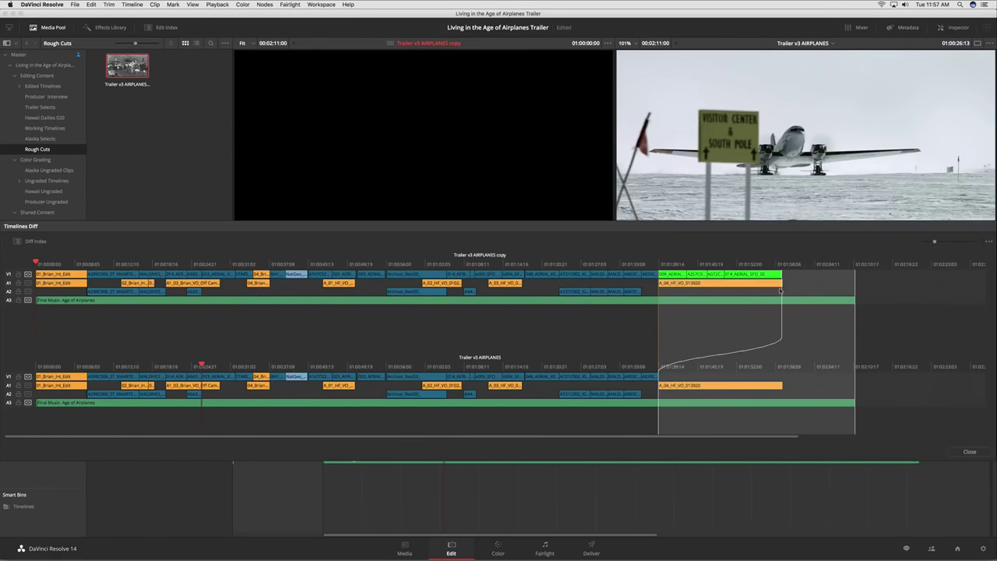
{"action": "left_click_drag", "start_coordinate": [203, 366], "coordinate": [684, 366]}
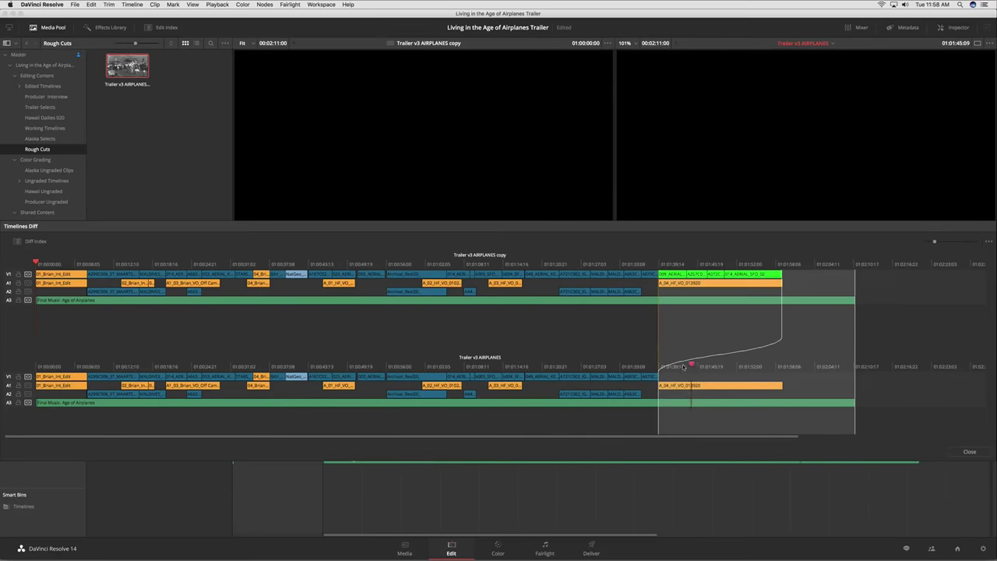
{"action": "left_click_drag", "start_coordinate": [36, 263], "coordinate": [685, 271]}
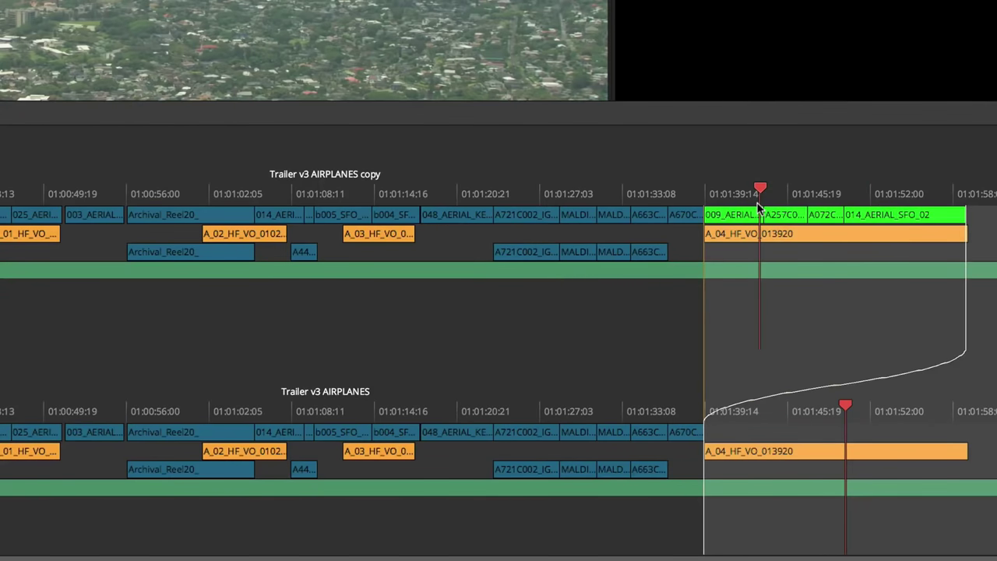
{"action": "right_click", "coordinate": [757, 222]}
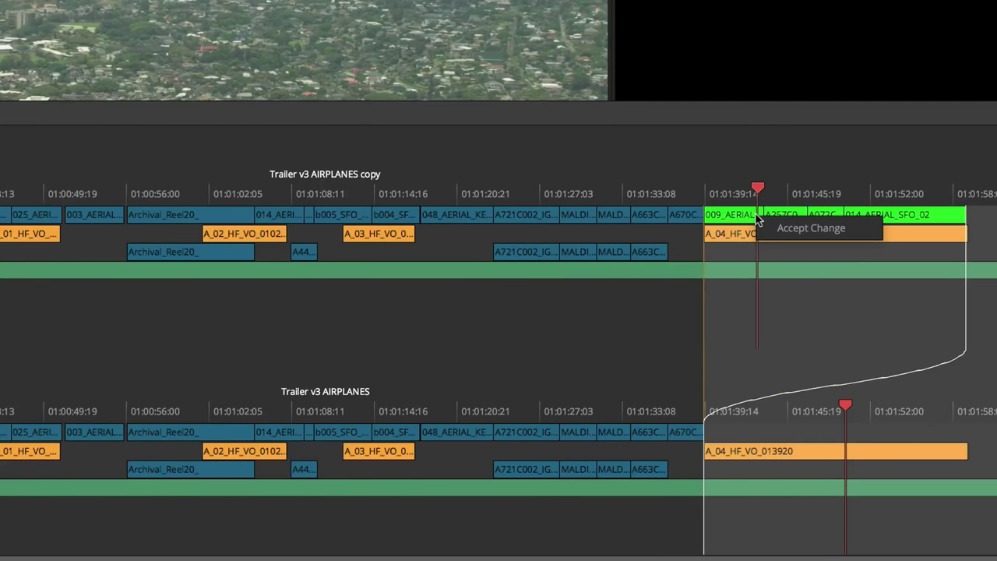
{"action": "left_click", "coordinate": [811, 228]}
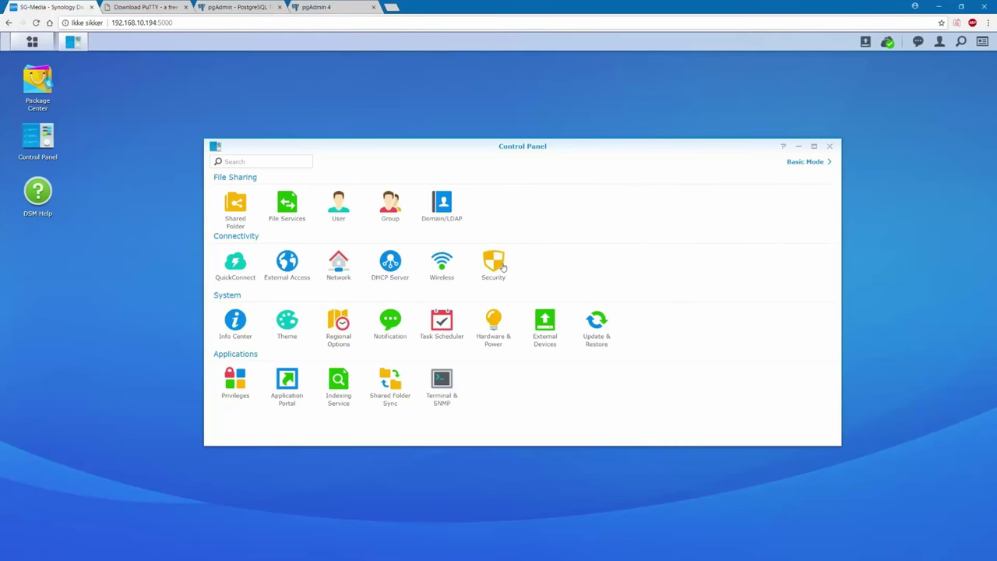
Step: Create a new default-profile firewall rule under Security > Firewall, limited to Custom ports
{"action": "left_click", "coordinate": [503, 267]}
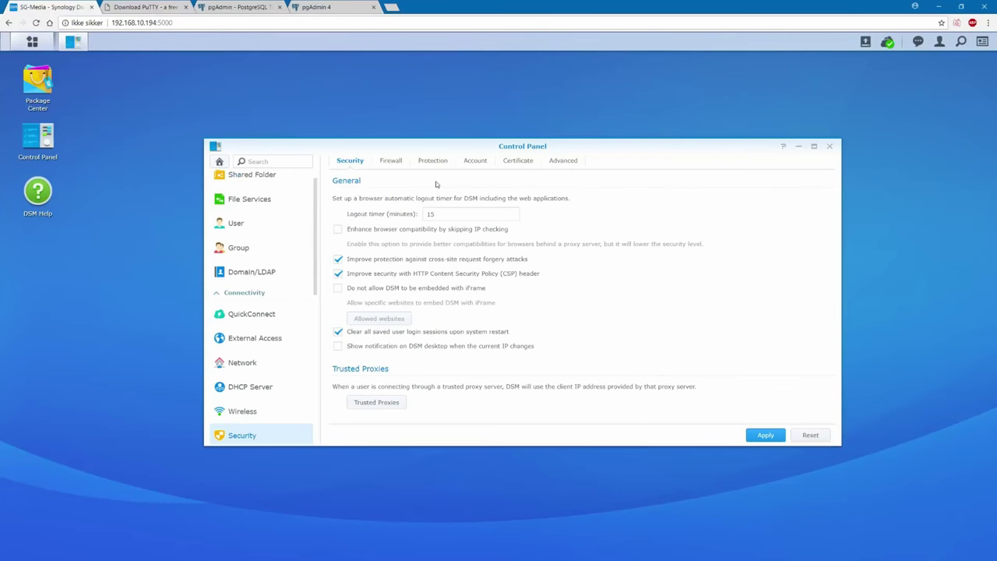
{"action": "left_click", "coordinate": [391, 164]}
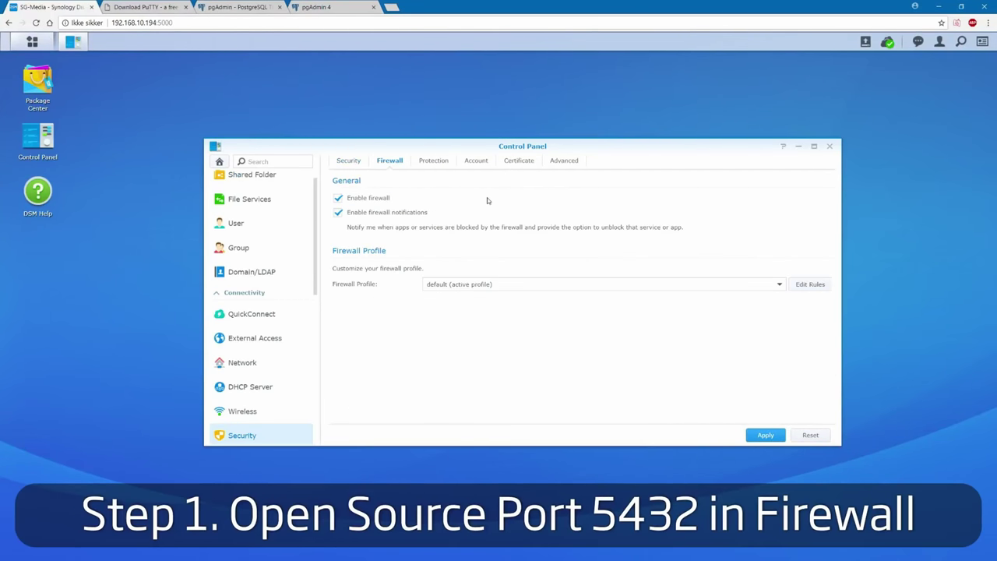
{"action": "left_click", "coordinate": [796, 285]}
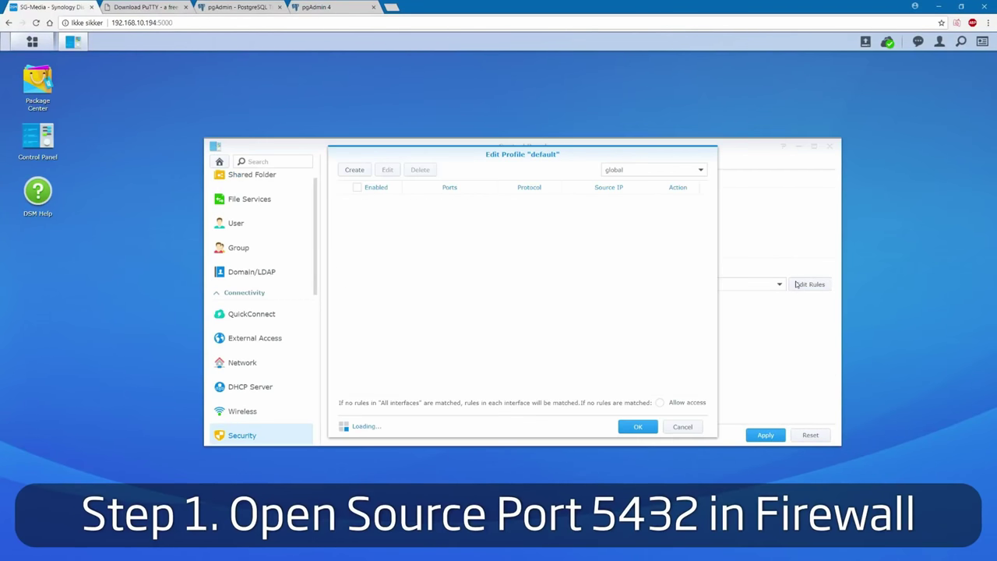
{"action": "left_click", "coordinate": [358, 173]}
{"action": "left_click", "coordinate": [391, 242]}
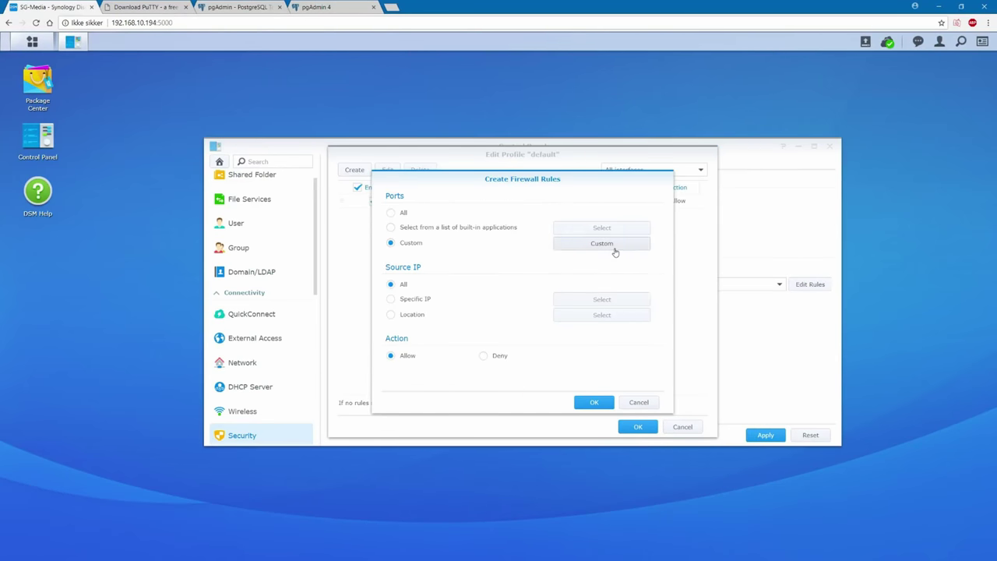
{"action": "left_click", "coordinate": [615, 250]}
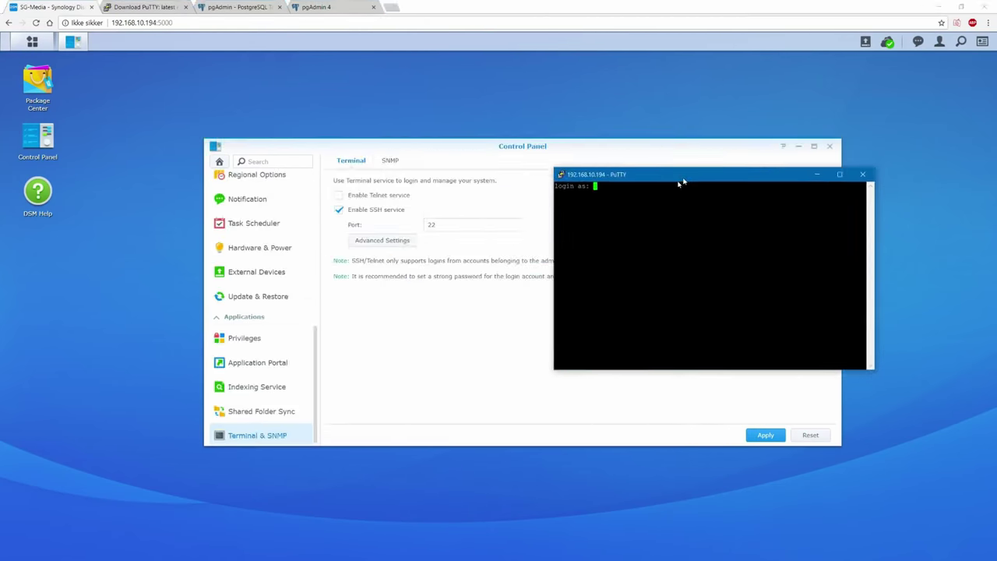
Step: Log in as admin, fast-restart PostgreSQL with pg_ctl, and begin entering 'createuser -P'
{"action": "type", "text": "admin"}
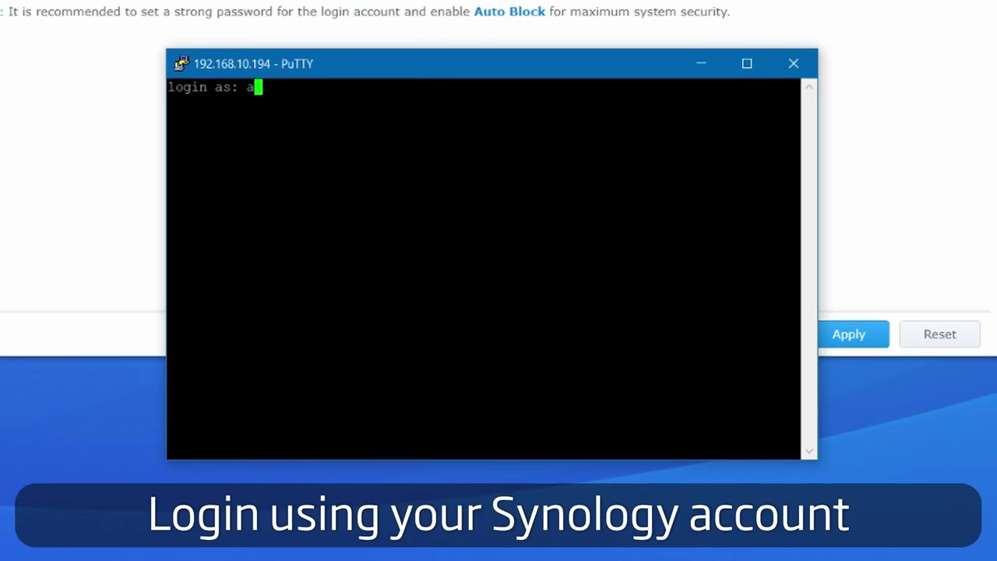
{"action": "key", "text": "Return"}
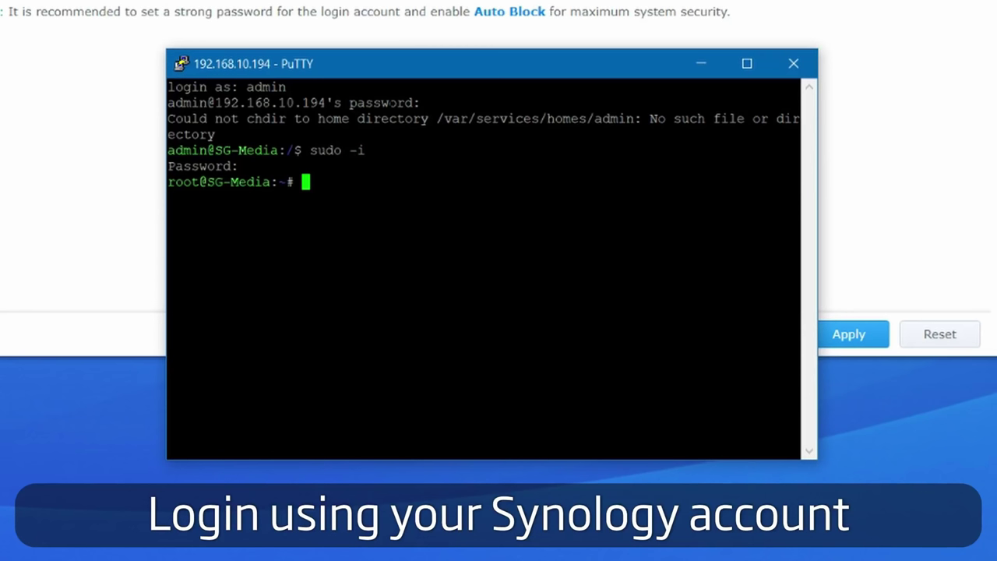
{"action": "type", "text": "find / -name pg_hba.conf"}
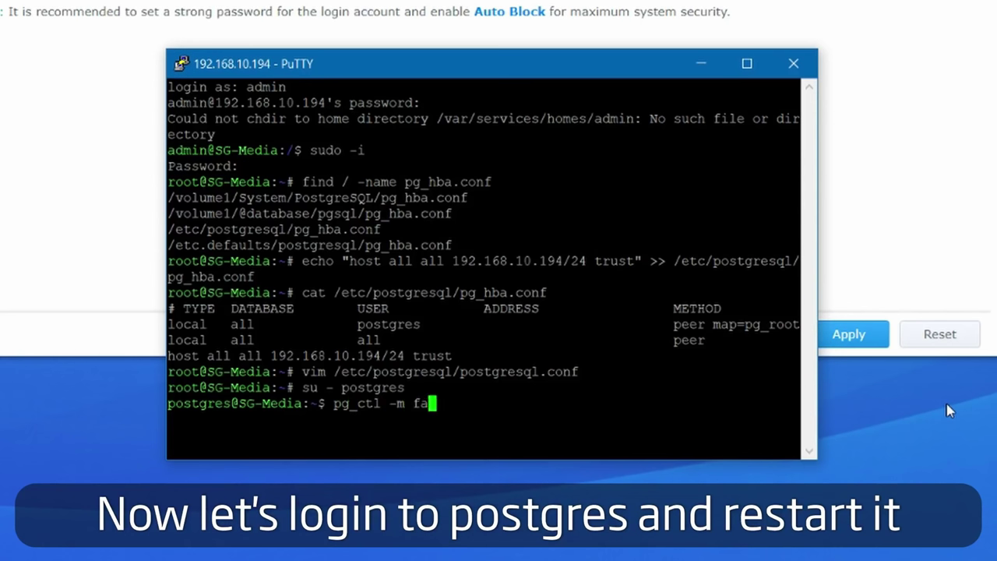
{"action": "type", "text": "rt"}
{"action": "key", "text": "Return"}
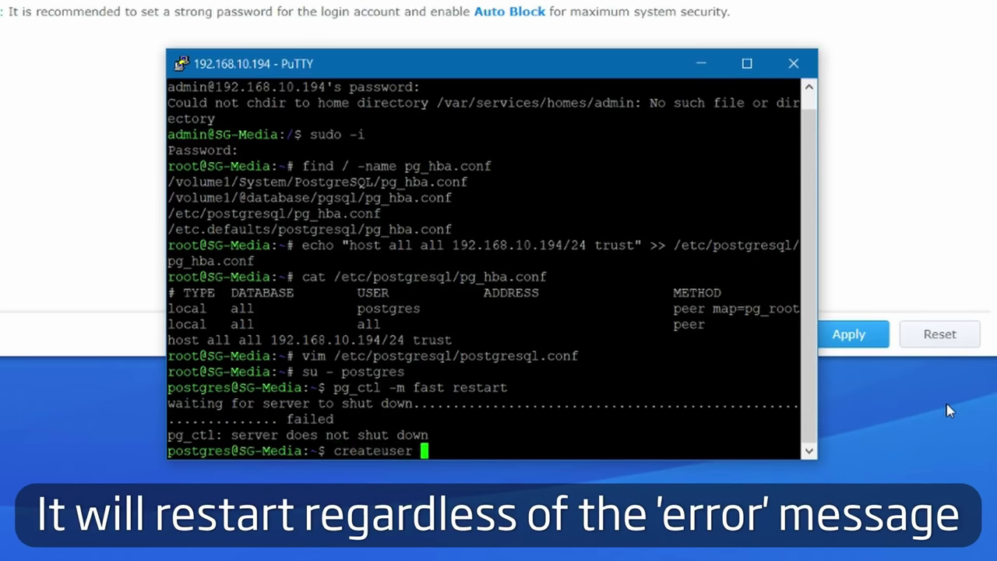
{"action": "type", "text": "createuser -P"}
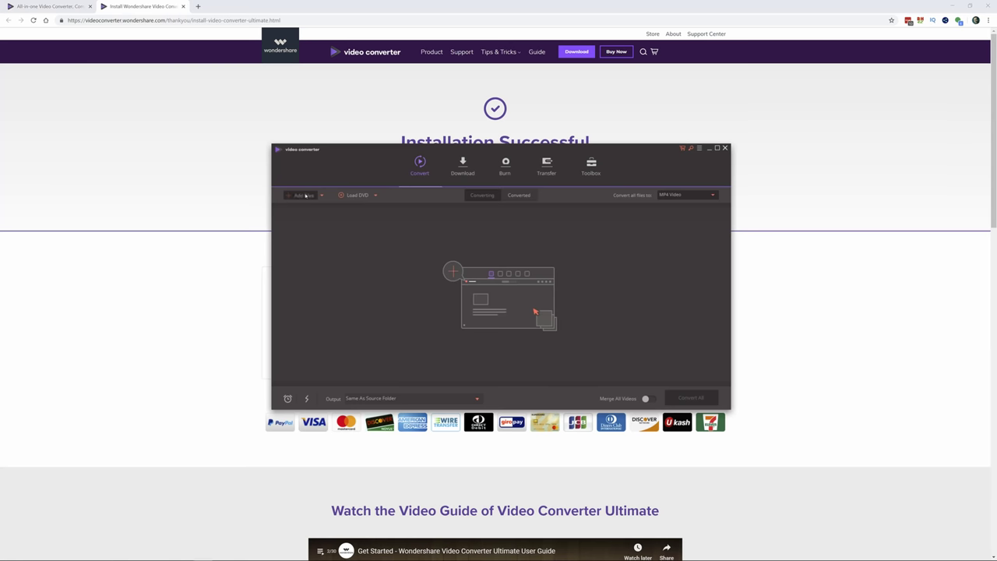
Step: Browse for the clip A014_01231616_C016.mov to add to the converter
{"action": "left_click", "coordinate": [305, 195]}
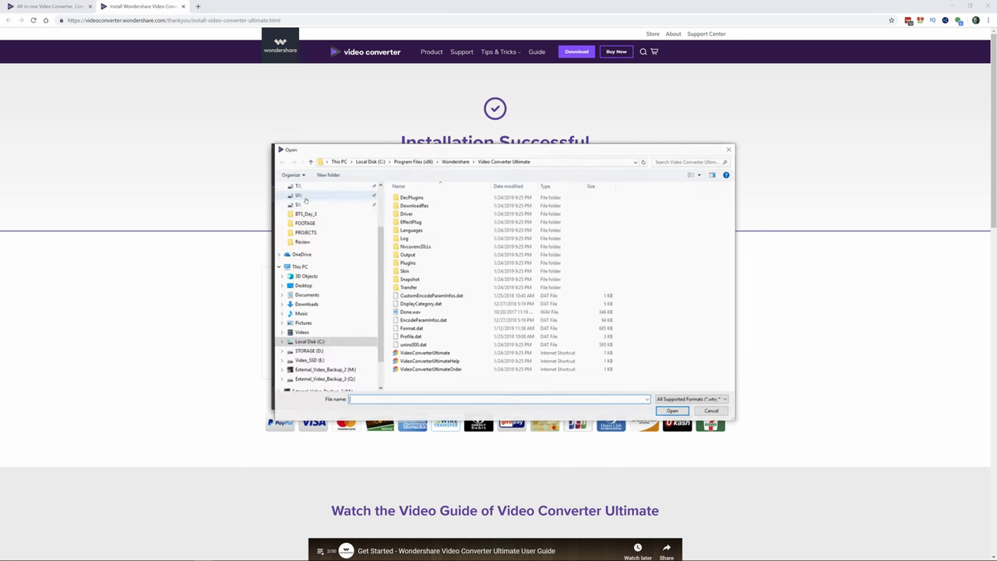
{"action": "scroll", "coordinate": [299, 373], "scroll_direction": "down", "scroll_amount": 1}
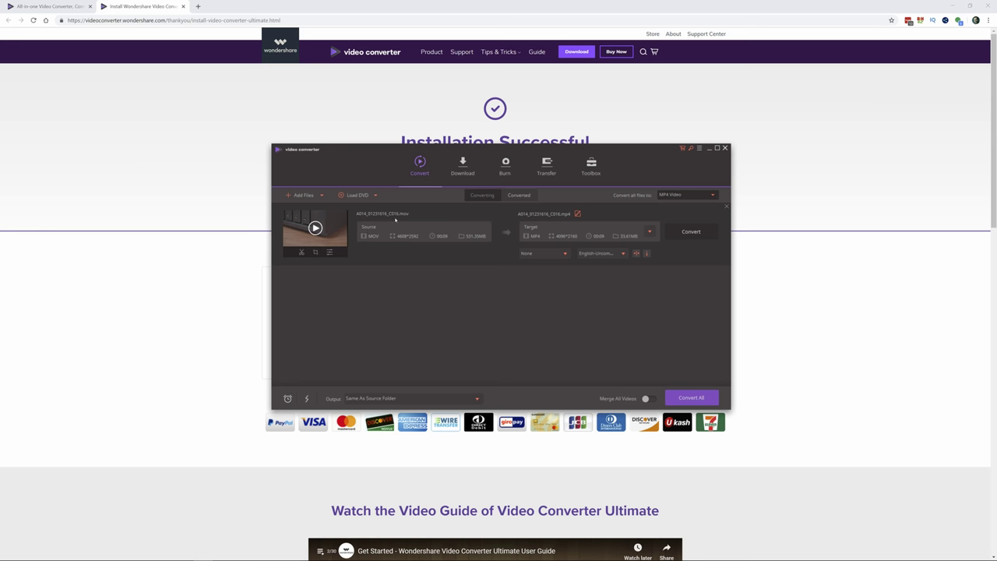
Step: Keep MP4 as the output format and run Convert All on the clip
{"action": "left_click", "coordinate": [650, 231]}
{"action": "scroll", "coordinate": [647, 328], "scroll_direction": "down", "scroll_amount": 3}
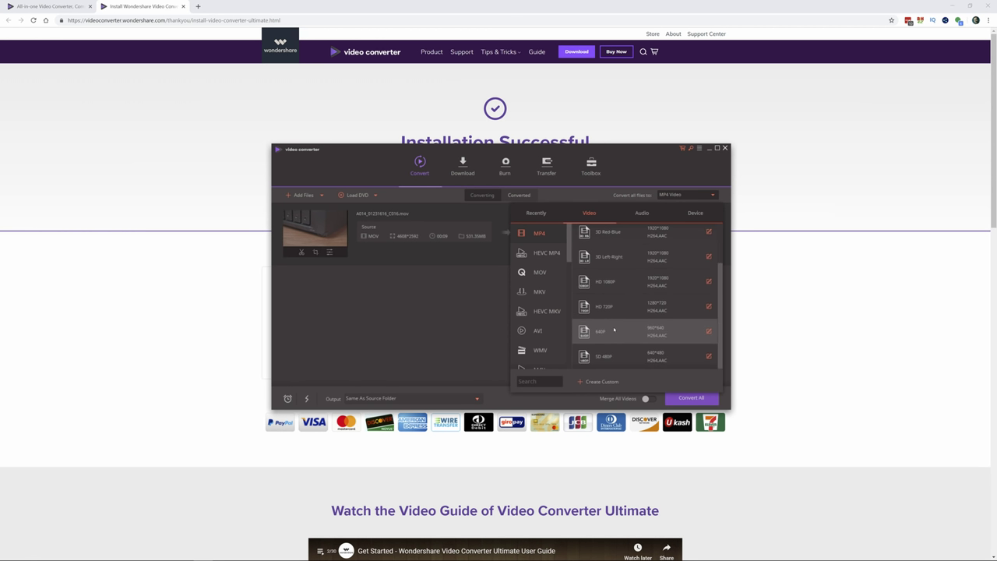
{"action": "left_click", "coordinate": [464, 307]}
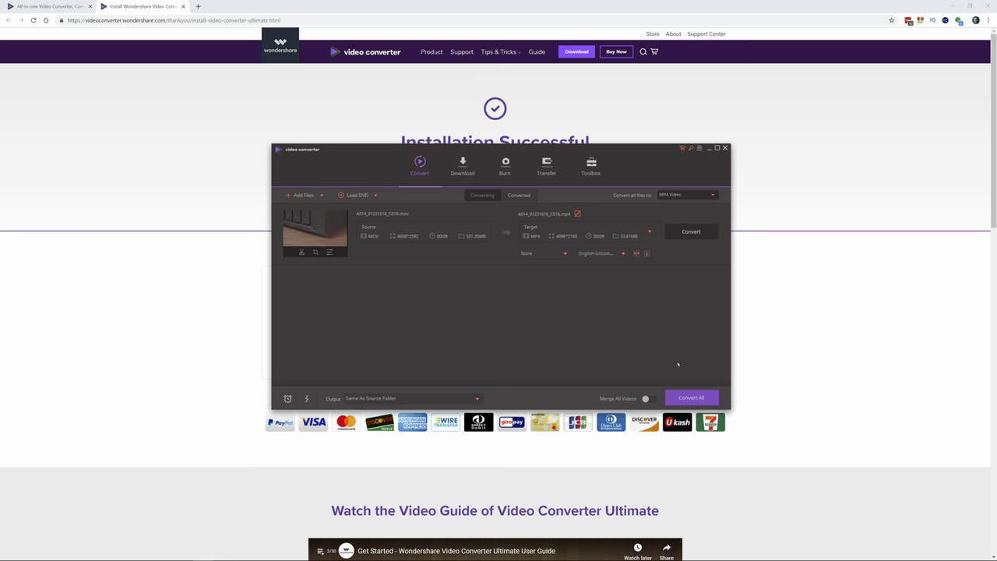
{"action": "left_click", "coordinate": [688, 399]}
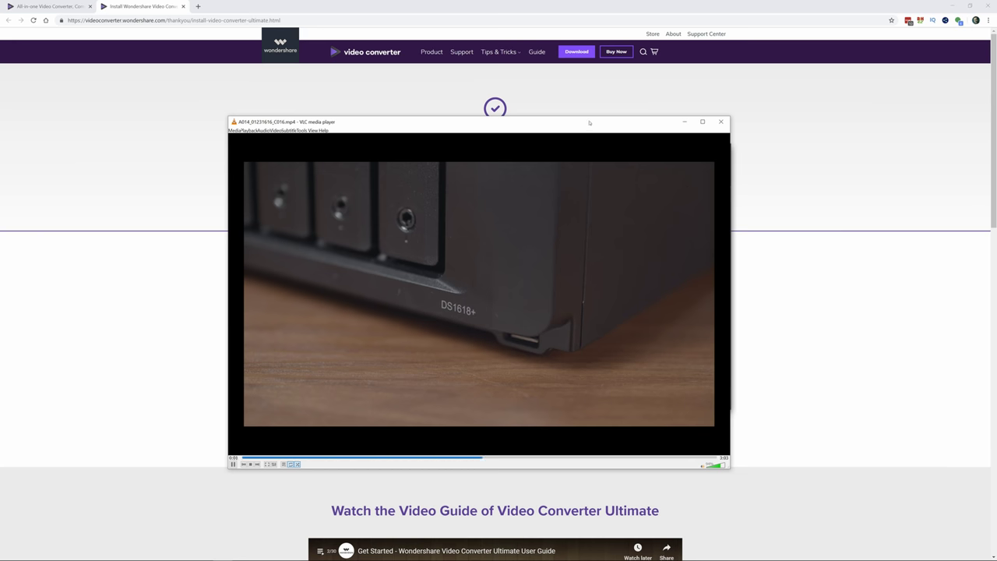
Step: Move the VLC window aside to compare it with the converter, then move it back
{"action": "left_click_drag", "start_coordinate": [590, 122], "coordinate": [753, 175]}
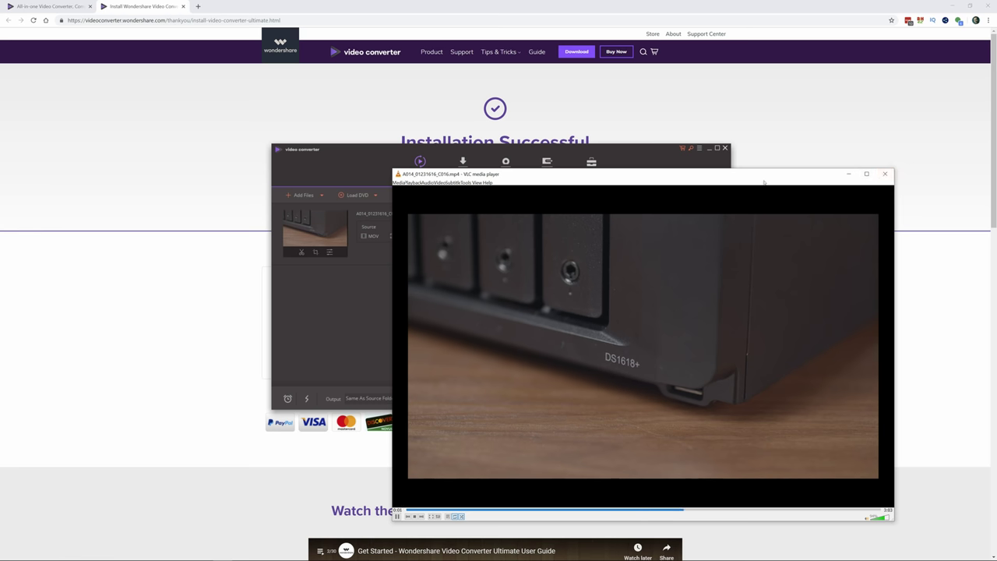
{"action": "left_click_drag", "start_coordinate": [724, 180], "coordinate": [687, 167]}
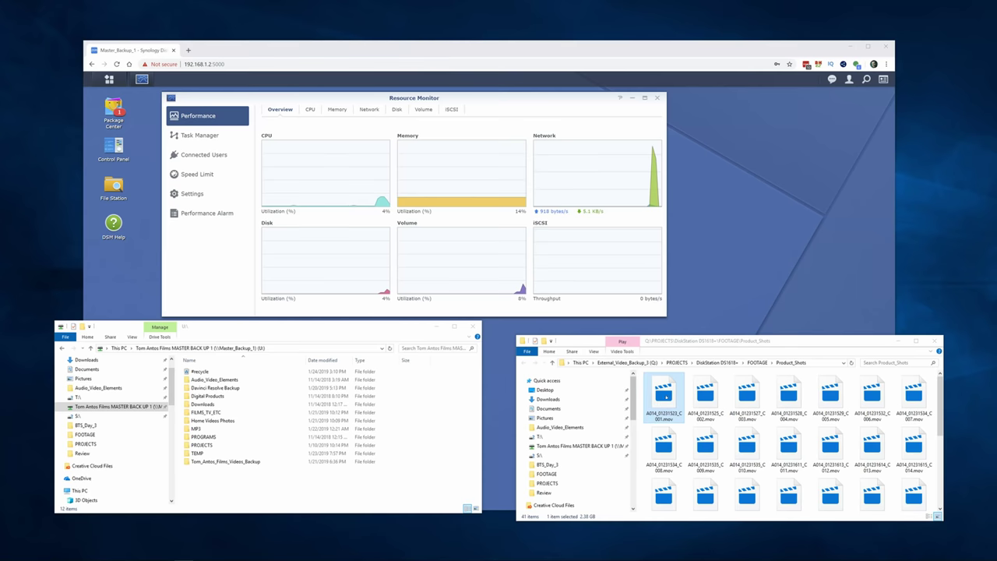
Step: Copy a product-shot .mov clip onto the NAS master backup share and move the progress window aside
{"action": "left_click_drag", "start_coordinate": [663, 397], "coordinate": [333, 475]}
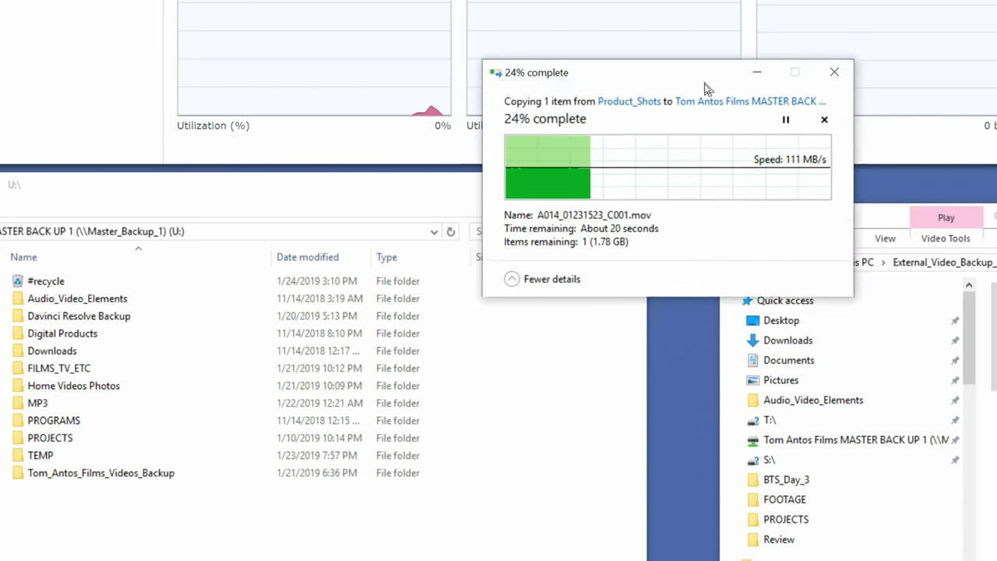
{"action": "left_click_drag", "start_coordinate": [705, 88], "coordinate": [641, 198]}
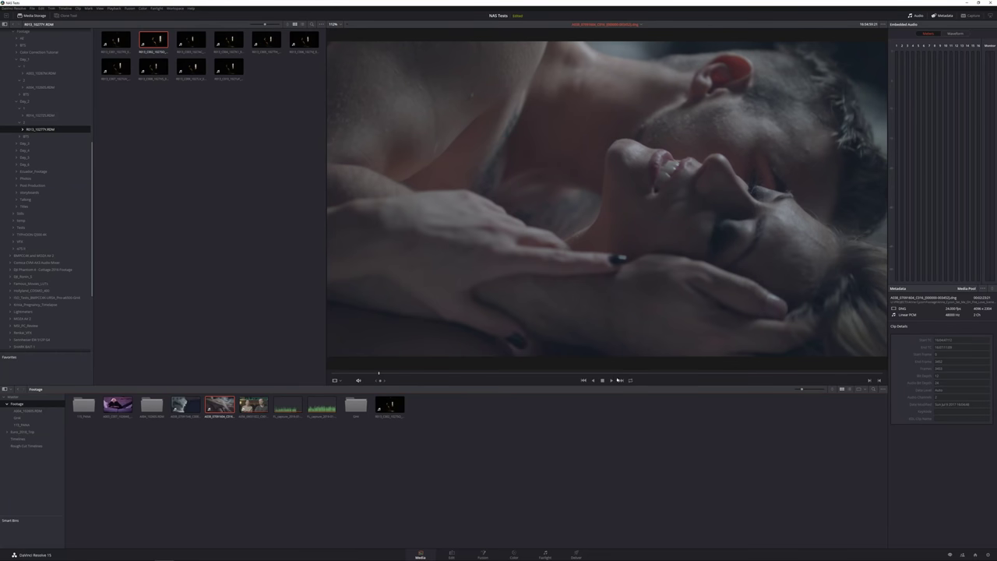
Step: Play and stop the current clip, then load the interview clip and play it to check smooth streaming
{"action": "left_click", "coordinate": [611, 380]}
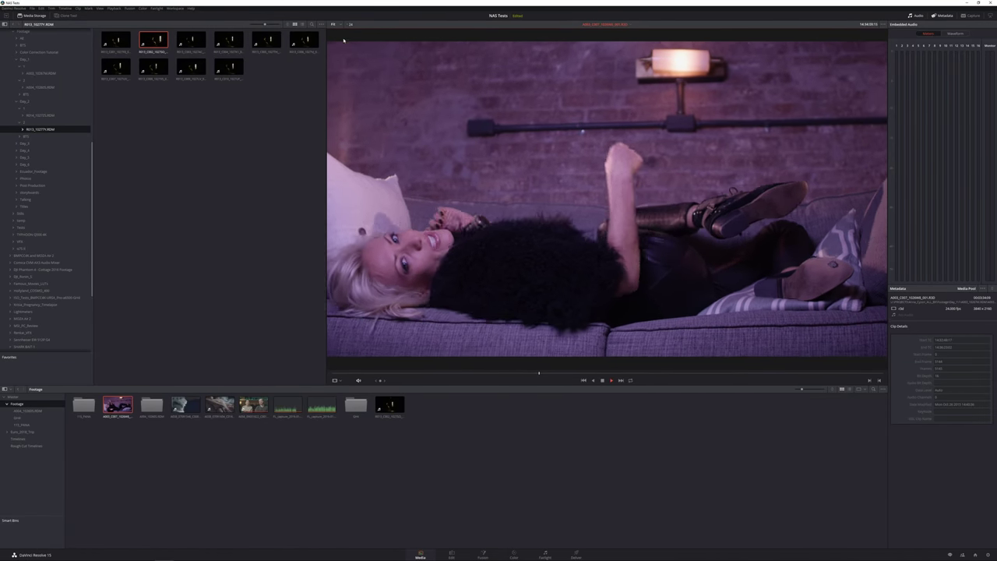
{"action": "left_click", "coordinate": [603, 382]}
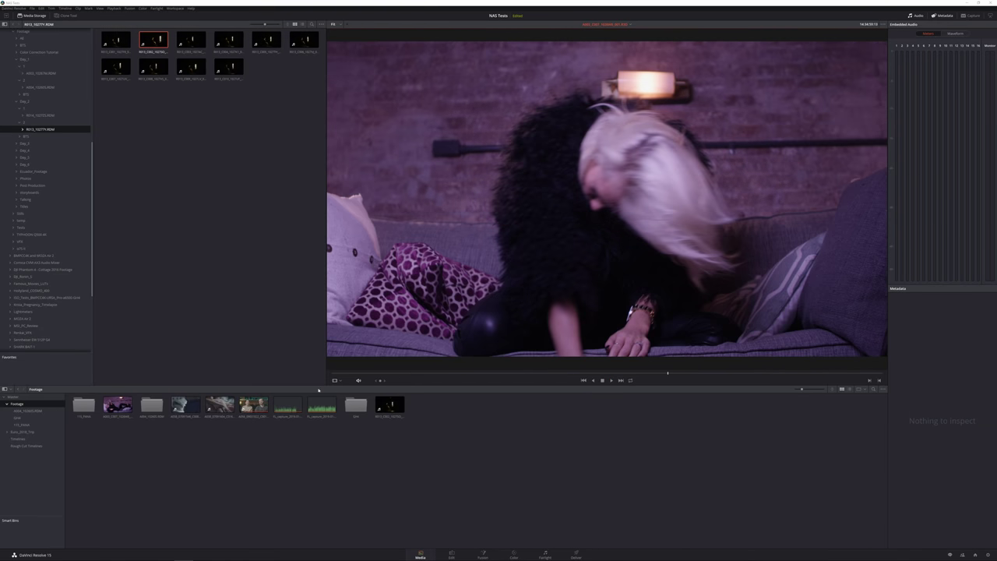
{"action": "left_click", "coordinate": [253, 404]}
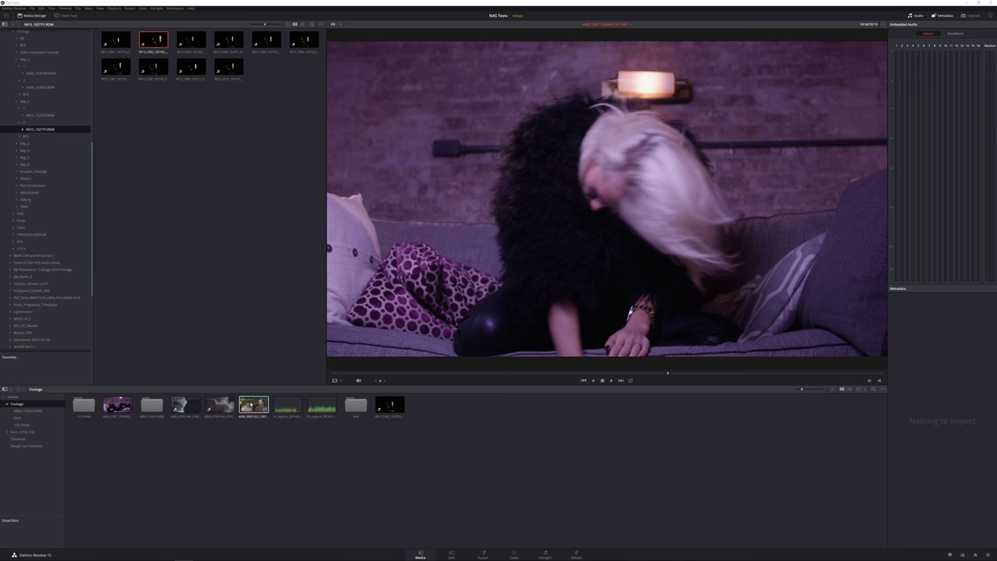
{"action": "left_click", "coordinate": [612, 380]}
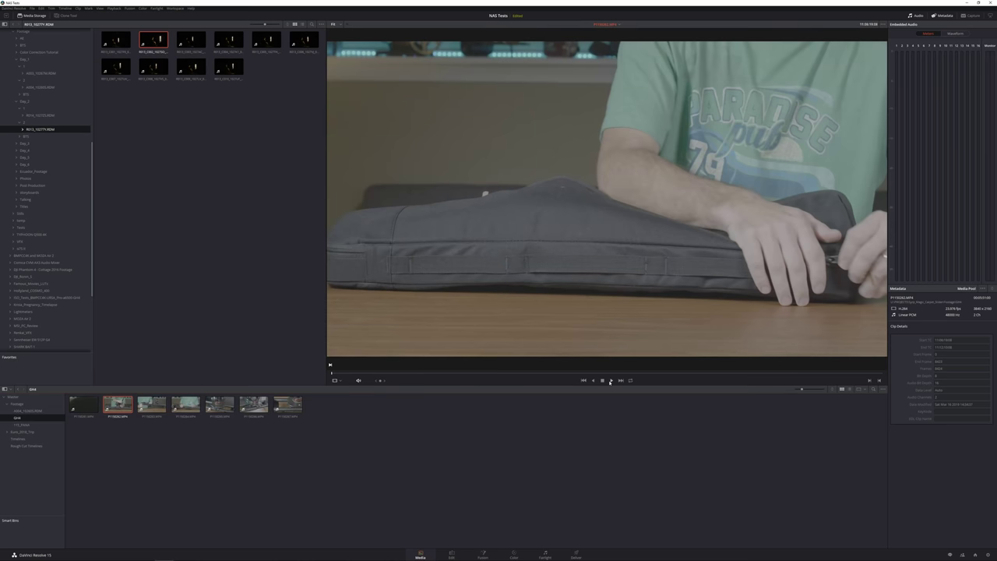
{"action": "left_click", "coordinate": [611, 380]}
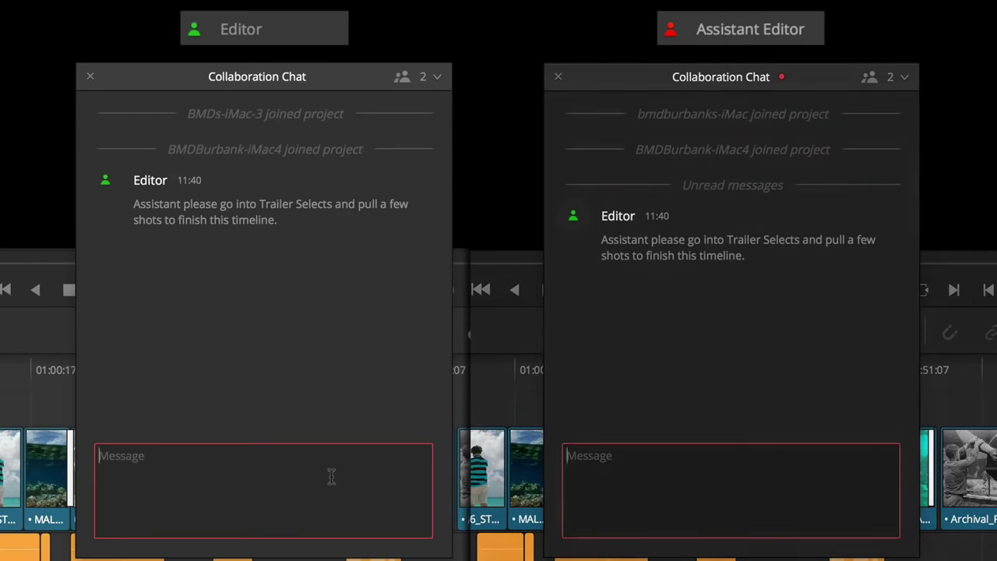
Step: Send 'Sure thing!' and 'Colorist could you please grade the snow scenes for the trailer.' in the chat
{"action": "type", "text": "Sure"}
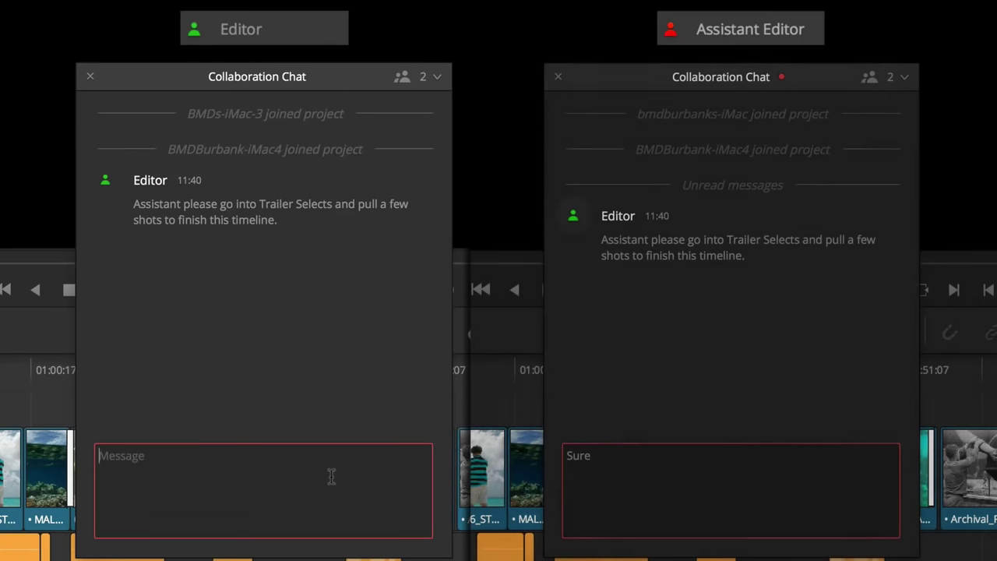
{"action": "type", "text": " thing!"}
{"action": "key", "text": "Return"}
{"action": "type", "text": "Colorist cou"}
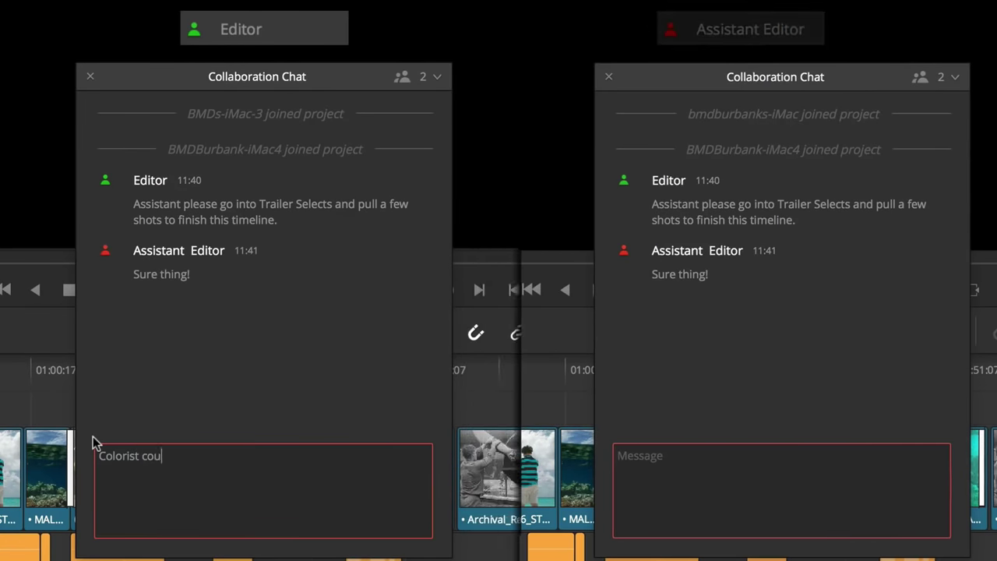
{"action": "type", "text": "ld you please grade the snow scenes for the trailer."}
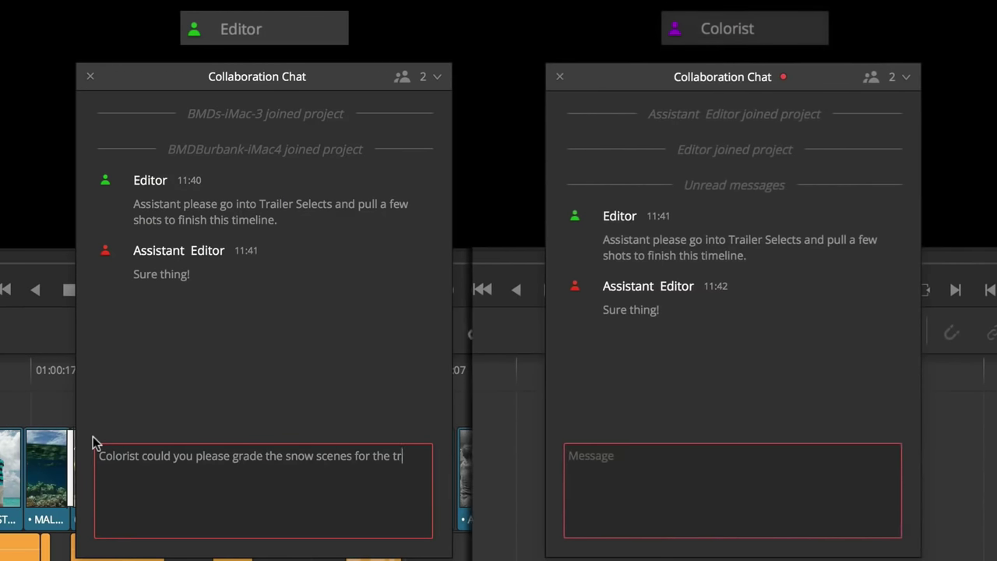
{"action": "key", "text": "Return"}
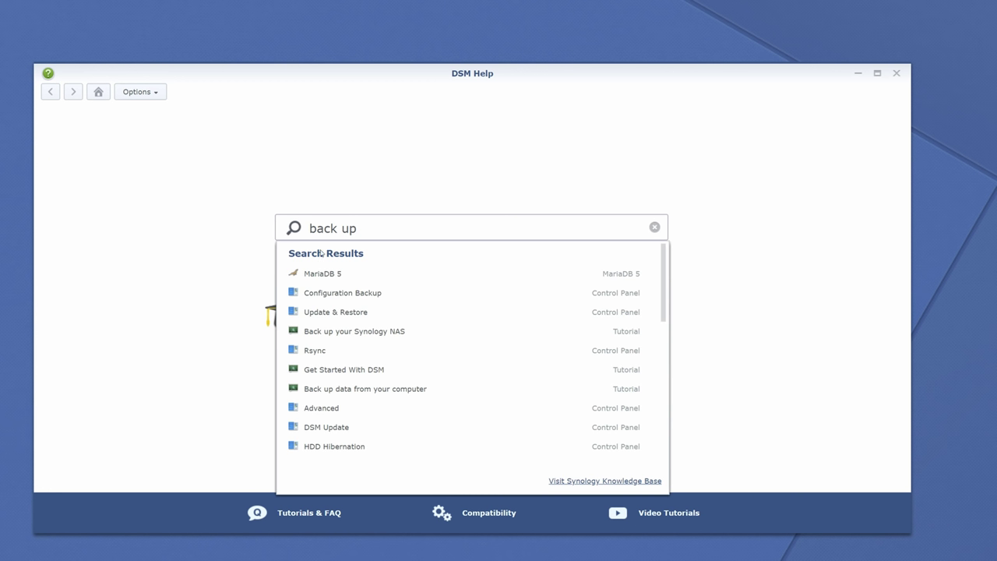
Step: Read the 'Back up data from your computer' help topic, then check the NAS's disk usage
{"action": "left_click", "coordinate": [340, 389]}
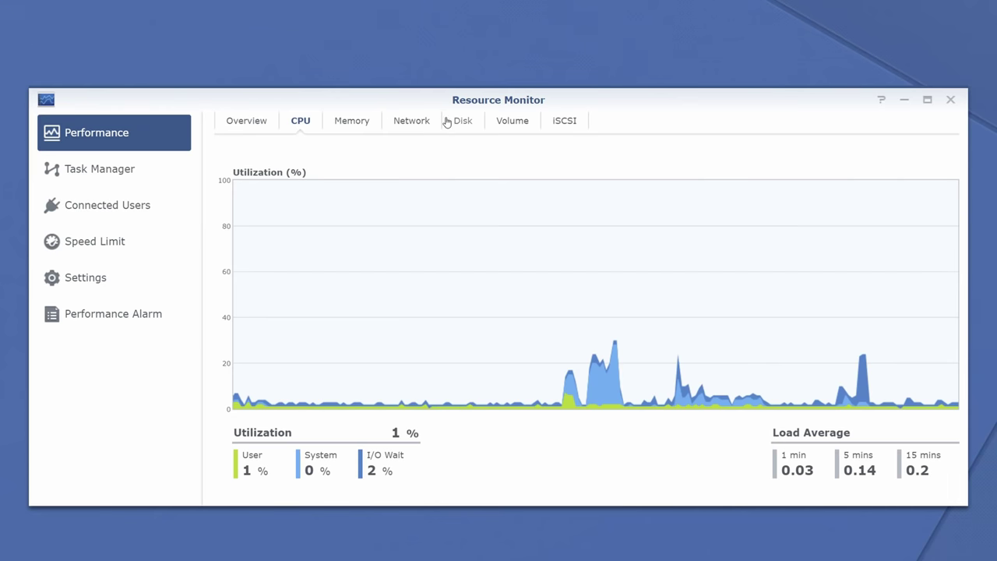
{"action": "left_click", "coordinate": [460, 123]}
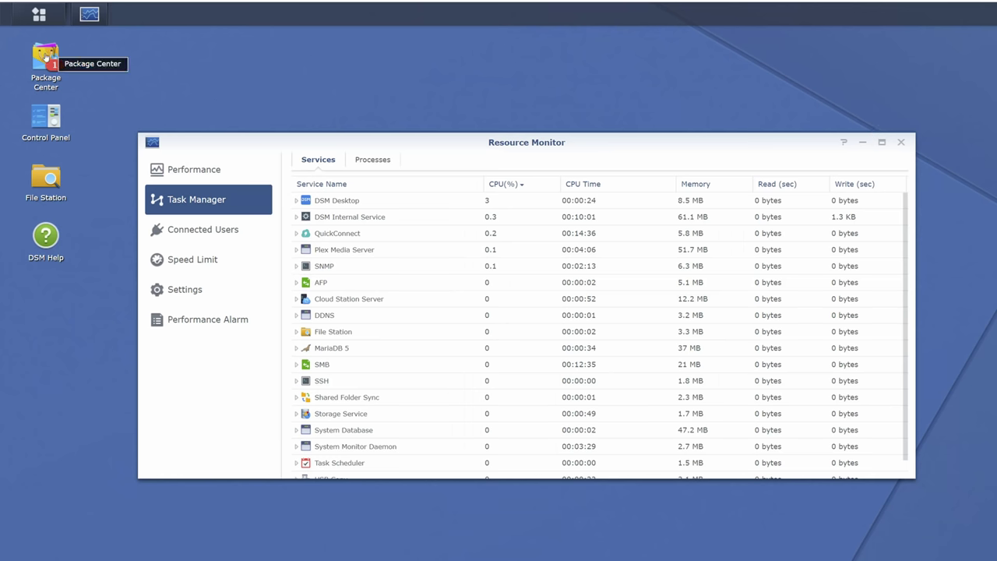
Step: Find Moments in the Package Center catalogue and install it along with its required packages
{"action": "left_click", "coordinate": [46, 58]}
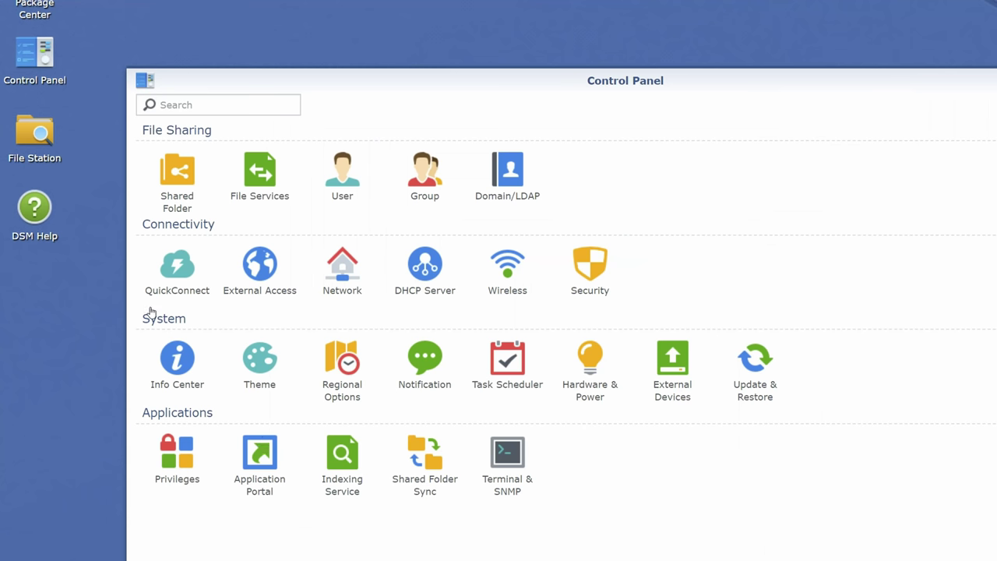
{"action": "left_click", "coordinate": [178, 266]}
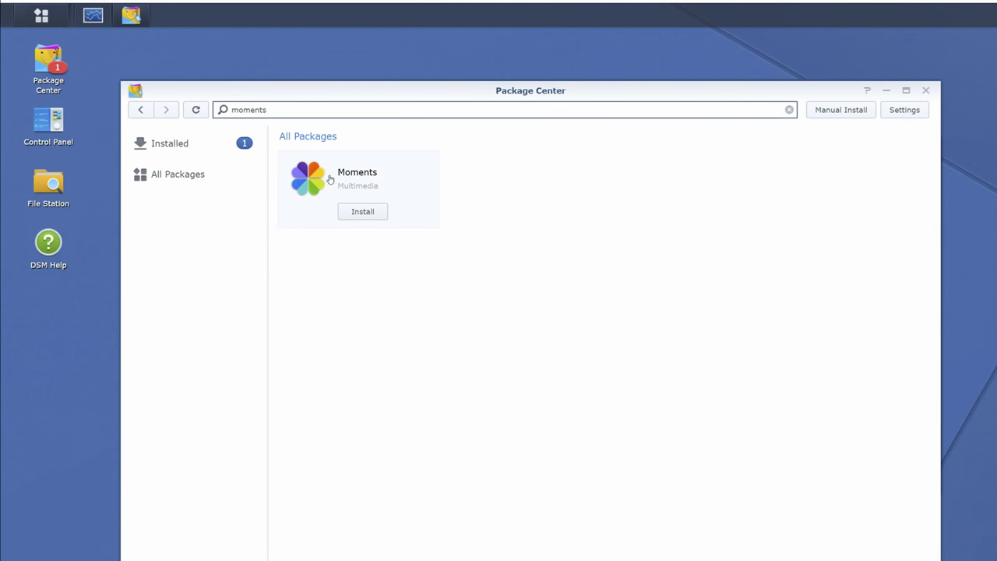
{"action": "left_click", "coordinate": [360, 212]}
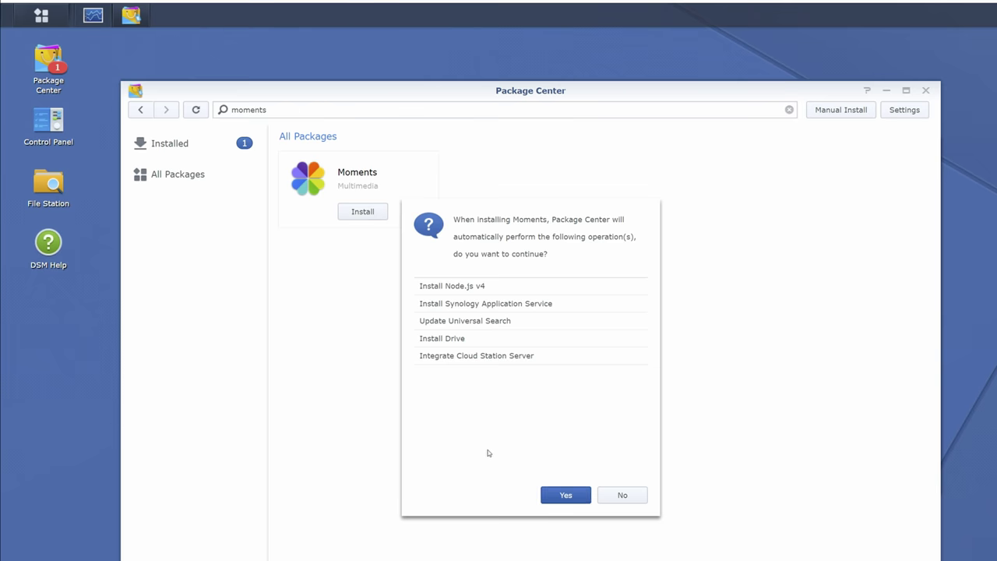
{"action": "left_click", "coordinate": [566, 495]}
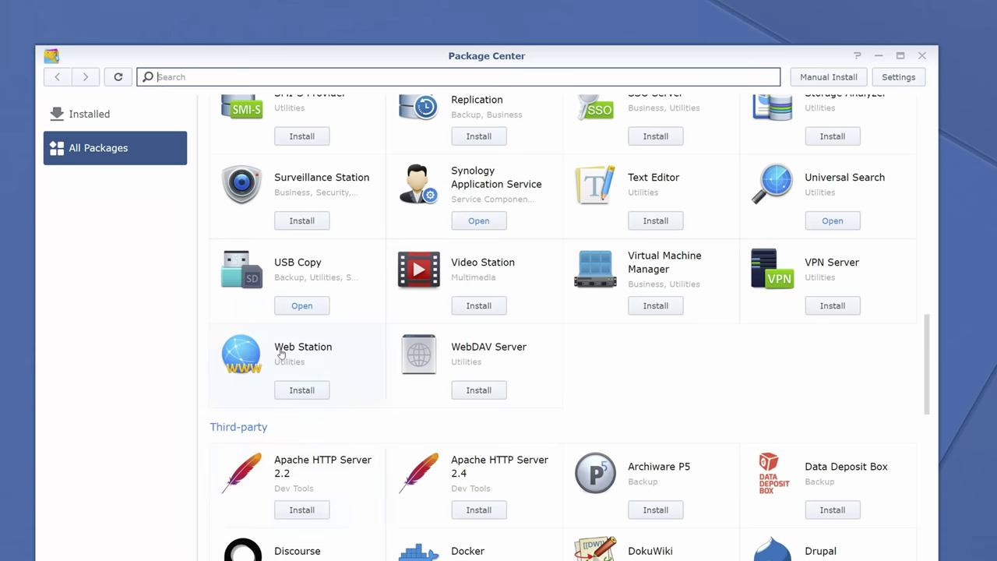
Step: Open the Surveillance Station package's detail page showing its description and version 8.2.3-5827 notes
{"action": "left_click", "coordinate": [299, 191]}
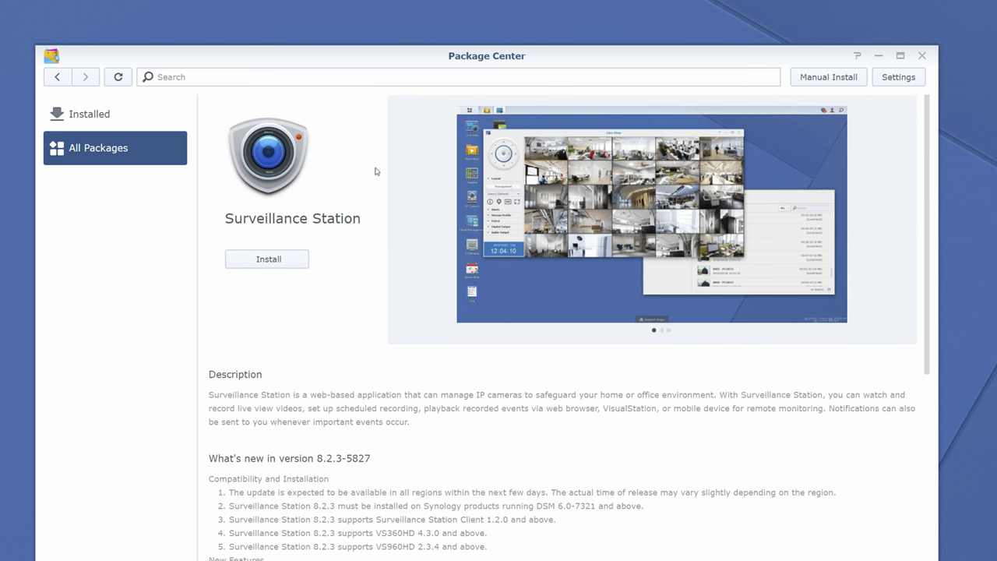